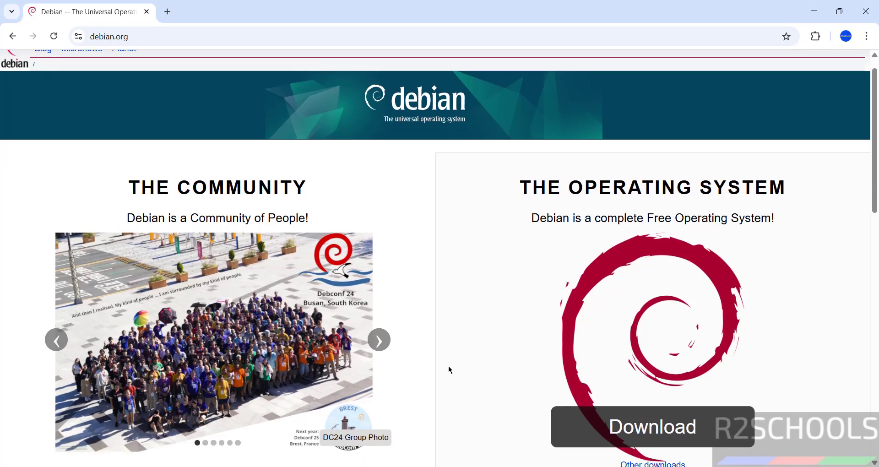
Follow 'Other downloads' on debian.org to the Download Debian page for 12.11.0.
left_click(660, 328)
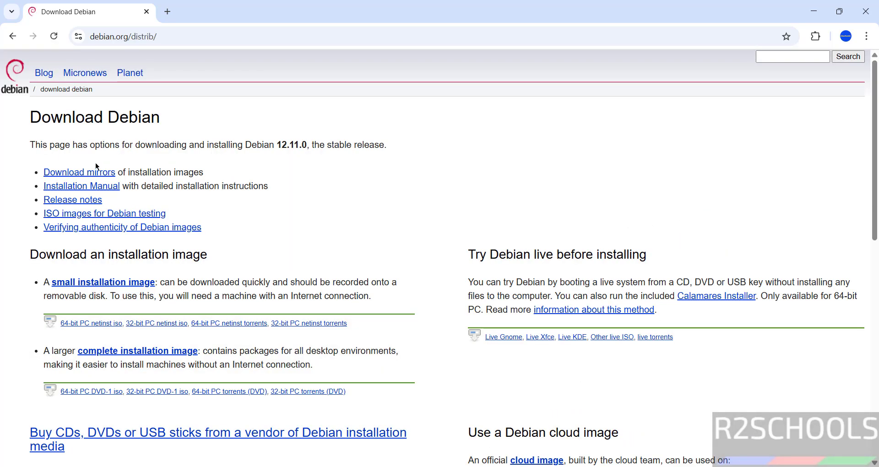
Go through the download mirrors list to the amd64 iso-dvd directory on cdimage.debian.org.
left_click(96, 172)
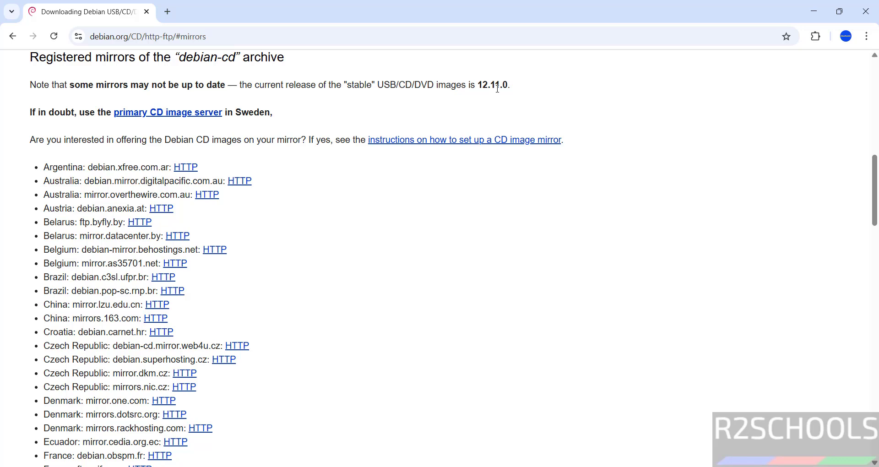
scroll(348, 122, "up", 15)
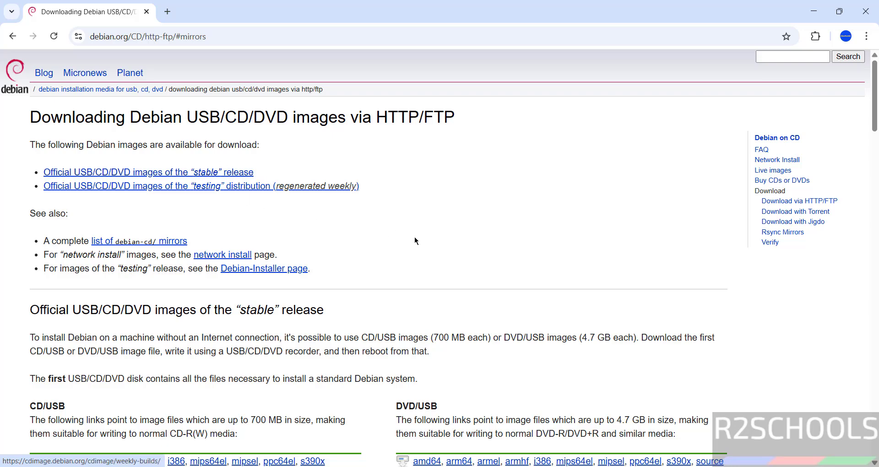
scroll(415, 241, "down", 4)
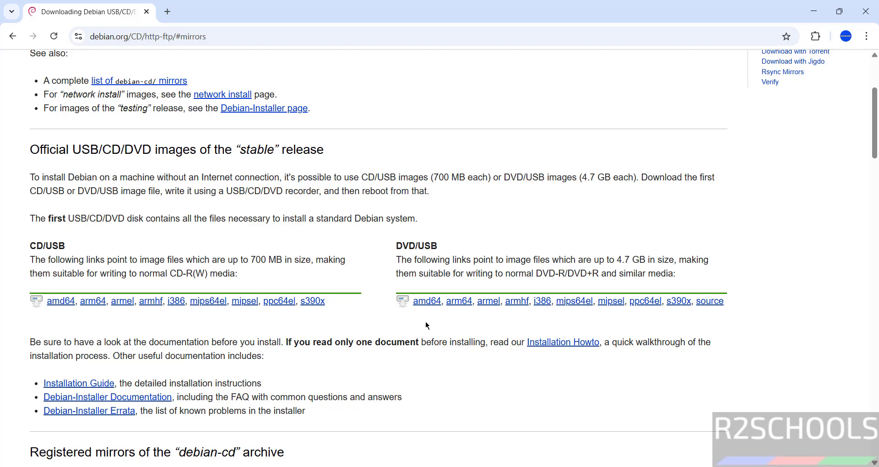
left_click(428, 305)
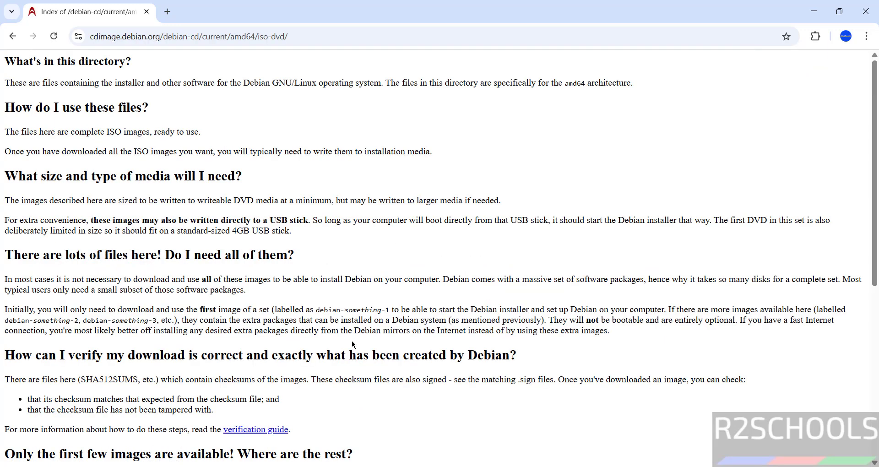
Download debian-12.11.0-amd64-DVD-1.iso and bring up Chrome's download history.
scroll(352, 345, "down", 1)
scroll(353, 344, "down", 6)
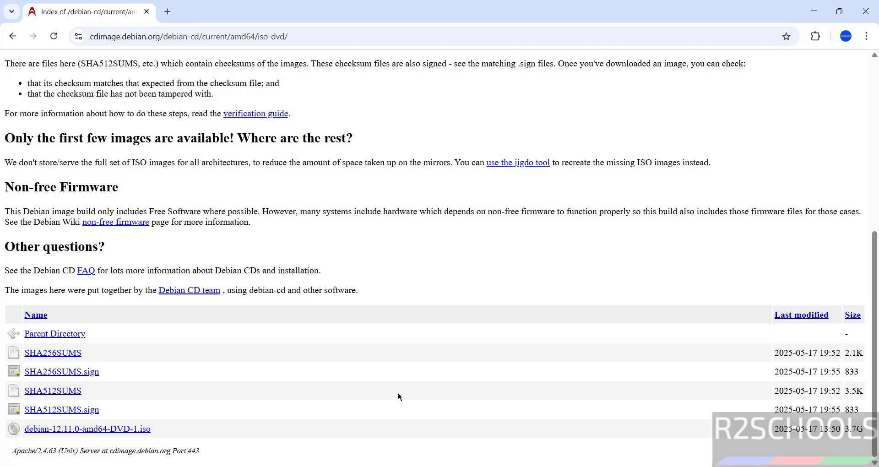
left_click(90, 431)
key("ctrl+j")
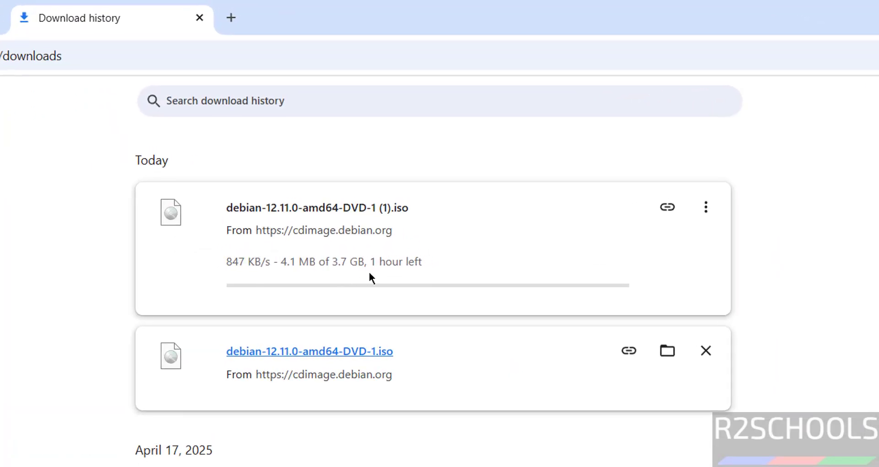
Cancel the duplicate debian-12.11.0-amd64-DVD-1 (1).iso download and remove it from the history.
left_click(718, 209)
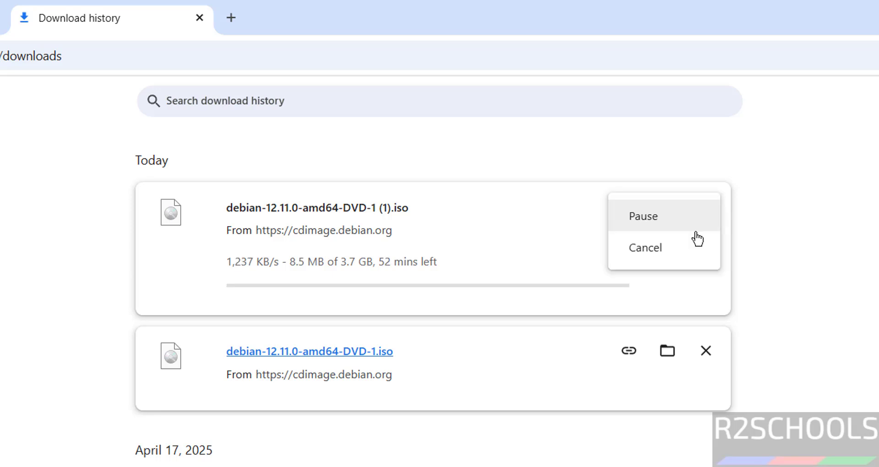
left_click(681, 252)
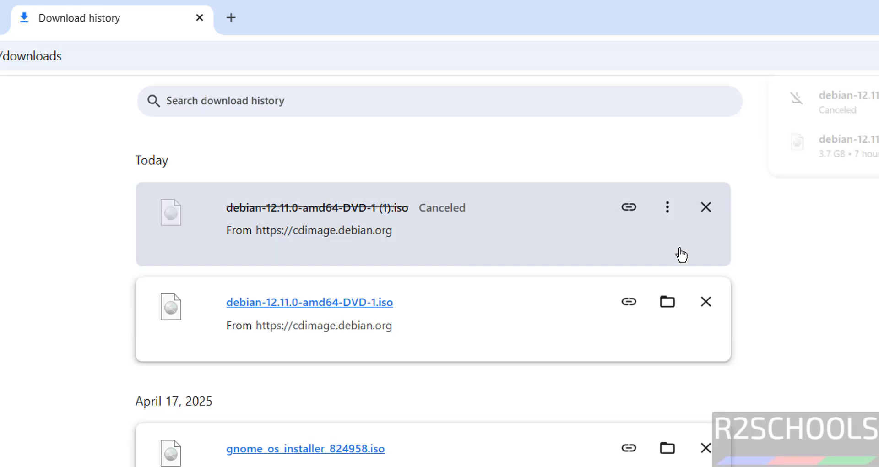
left_click(707, 210)
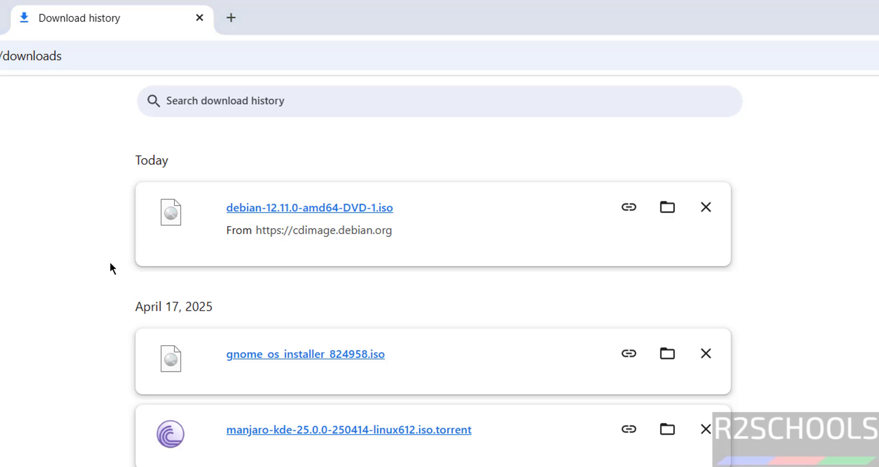
key("super")
Launch VMware Workstation from a 'vmware' search and start File > New Virtual Machine.
type("vmware")
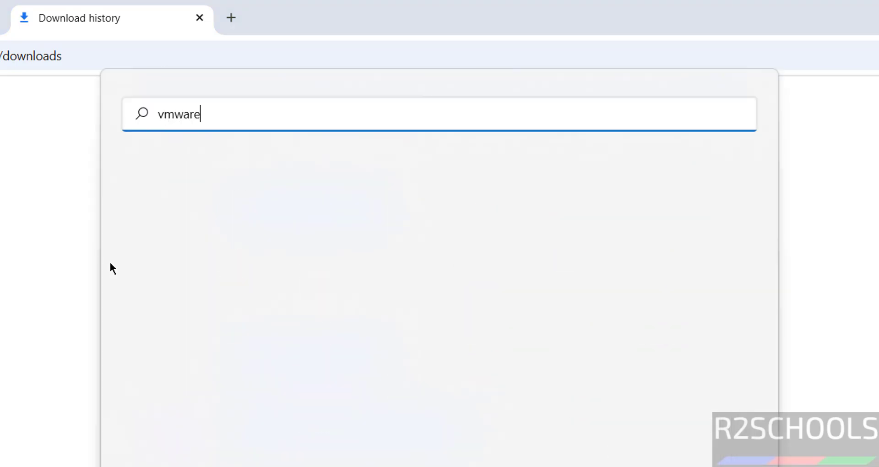
left_click(205, 243)
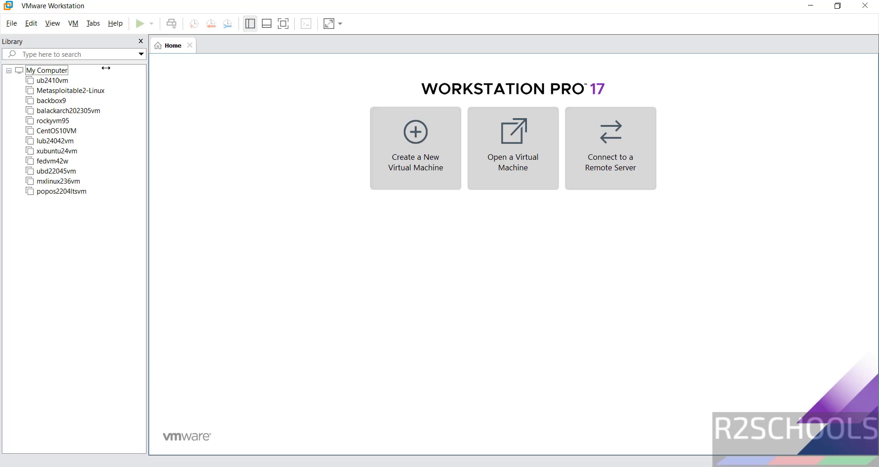
left_click(11, 23)
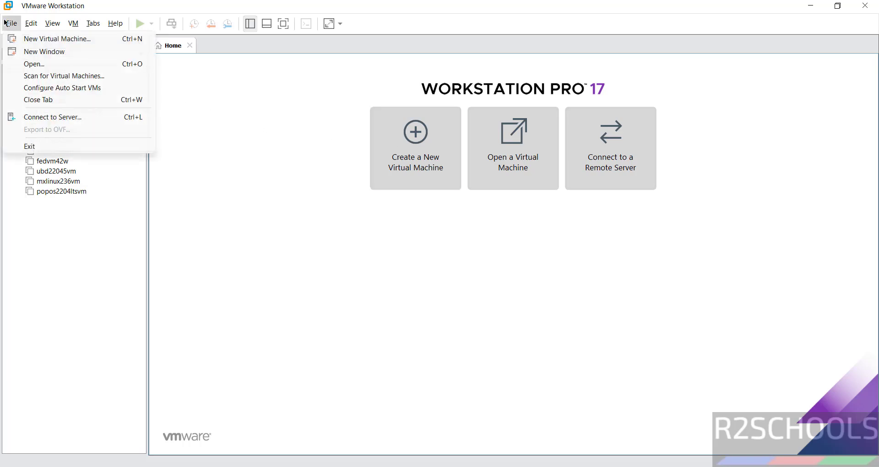
left_click(19, 39)
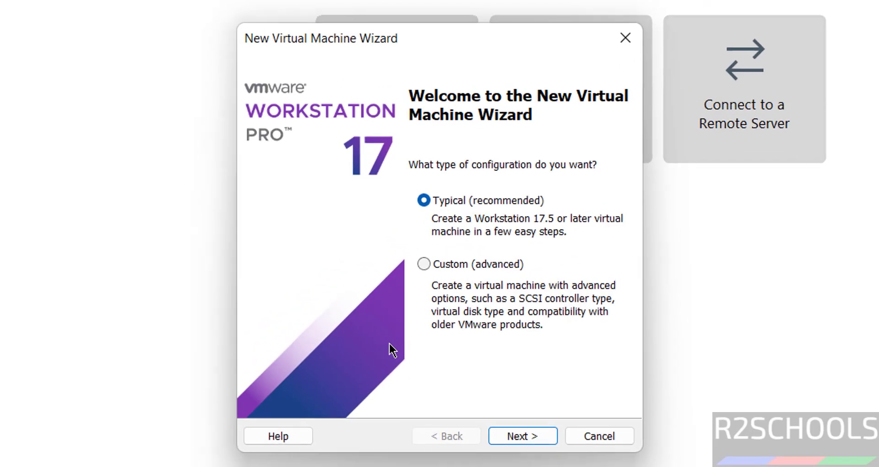
Choose Typical setup installing from the debian-12.11.0-amd64-DVD-1.iso disc image.
left_click(533, 441)
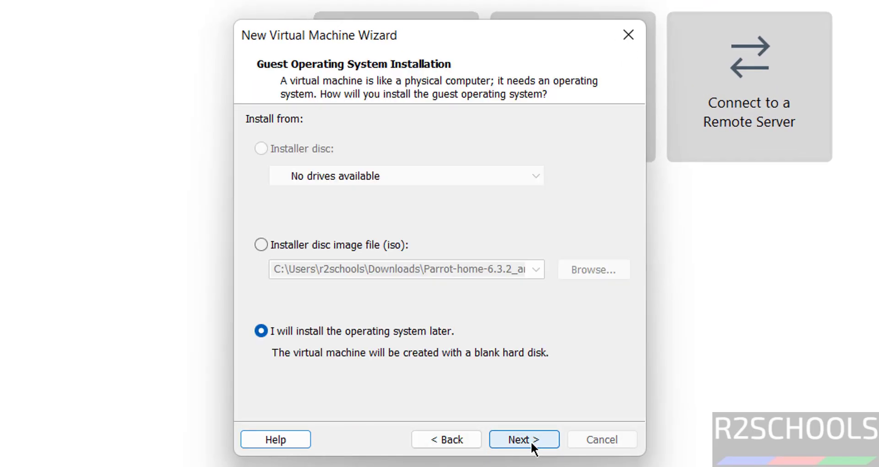
left_click(344, 248)
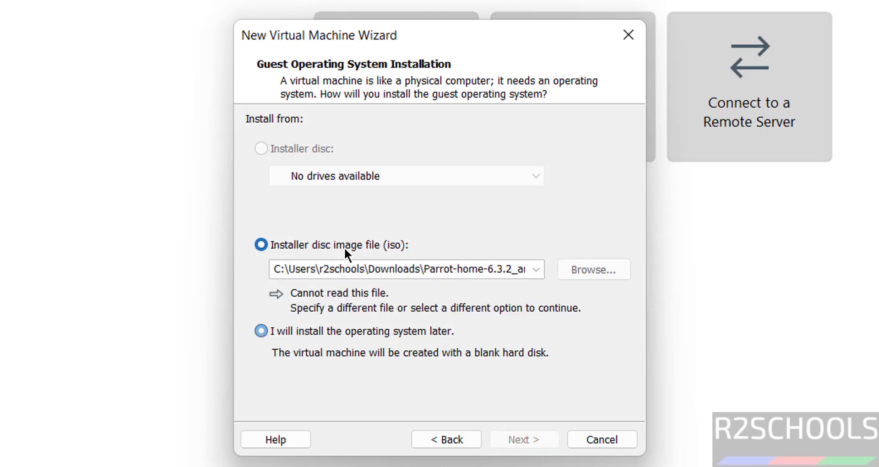
left_click(583, 274)
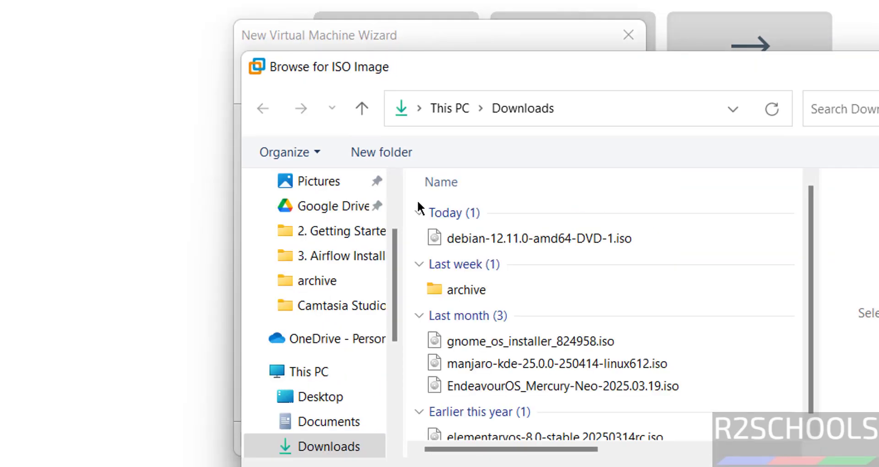
left_click(453, 239)
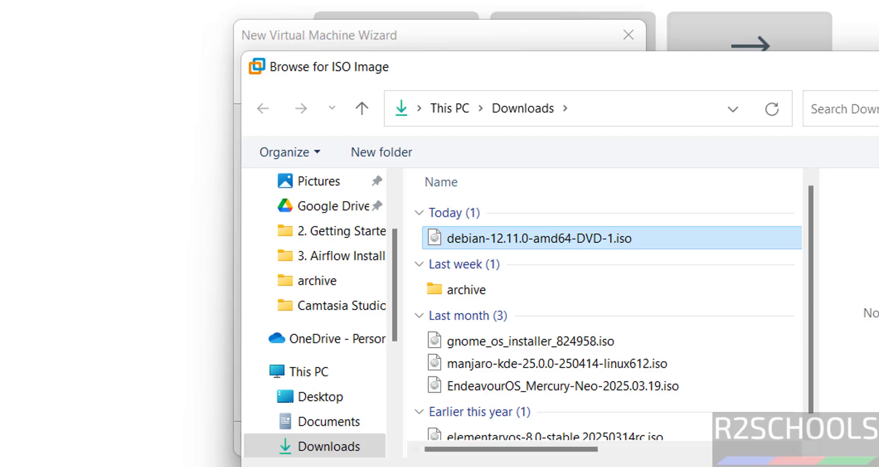
key("Return")
left_click(539, 443)
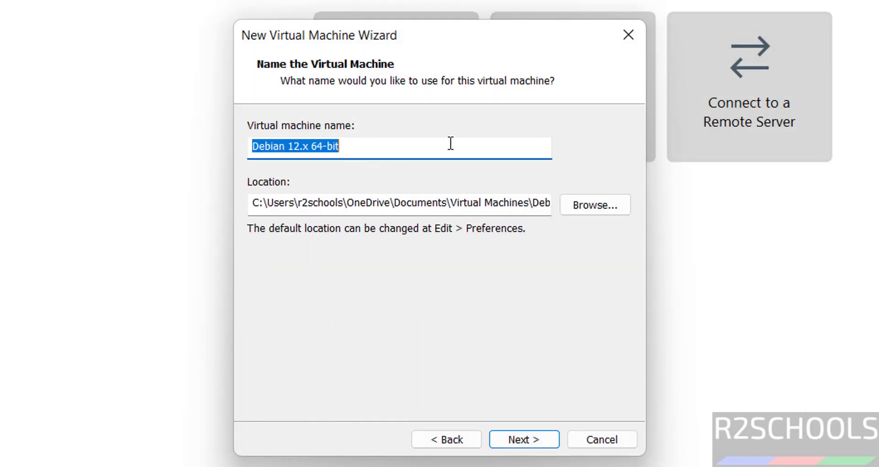
Name the VM deb1211vm and store it in a new folder E:\VMS\deb1211vm.
type("deb")
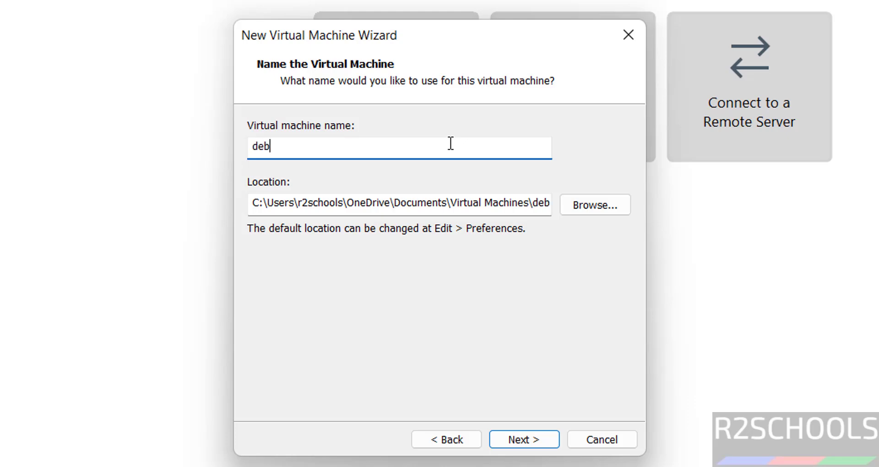
type("1211vm")
key("ctrl+a")
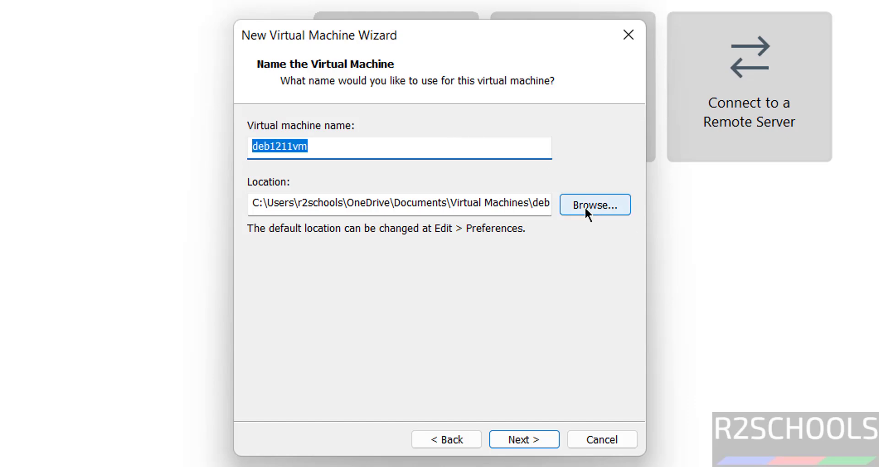
left_click(584, 207)
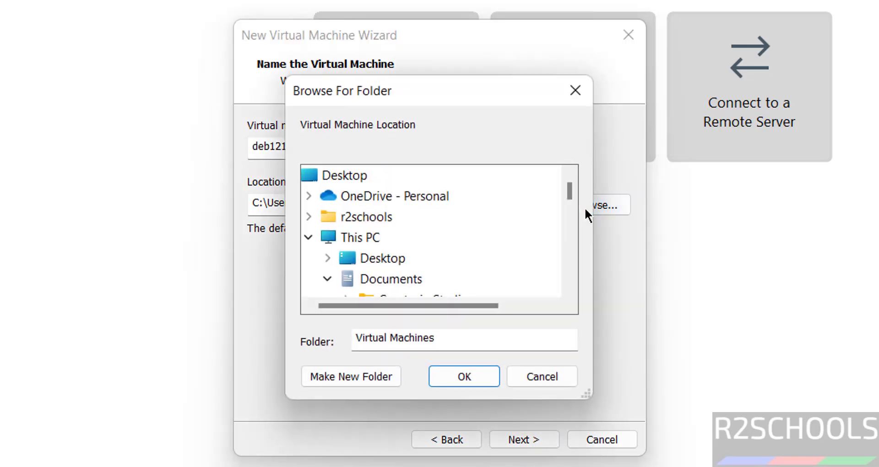
left_click(327, 277)
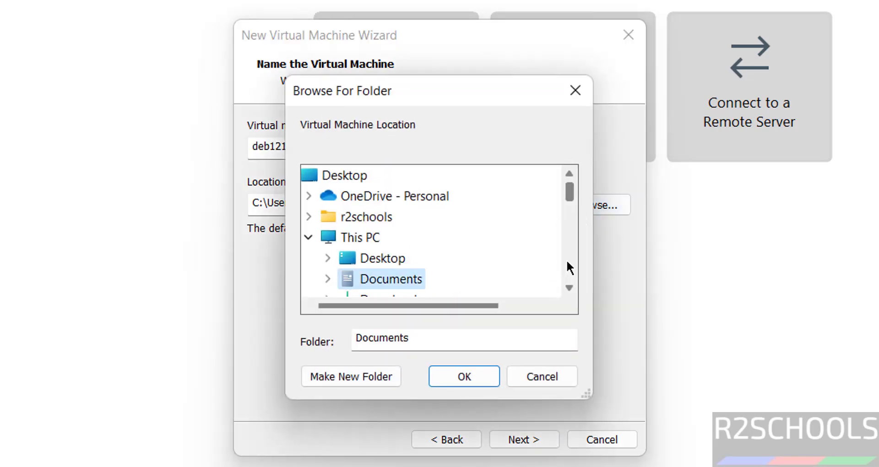
scroll(567, 261, "down", 5)
scroll(567, 261, "up", 2)
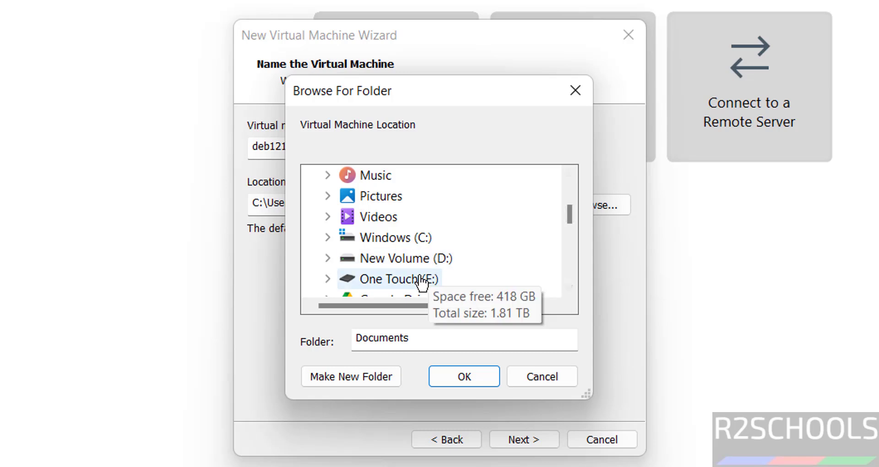
left_click(422, 279)
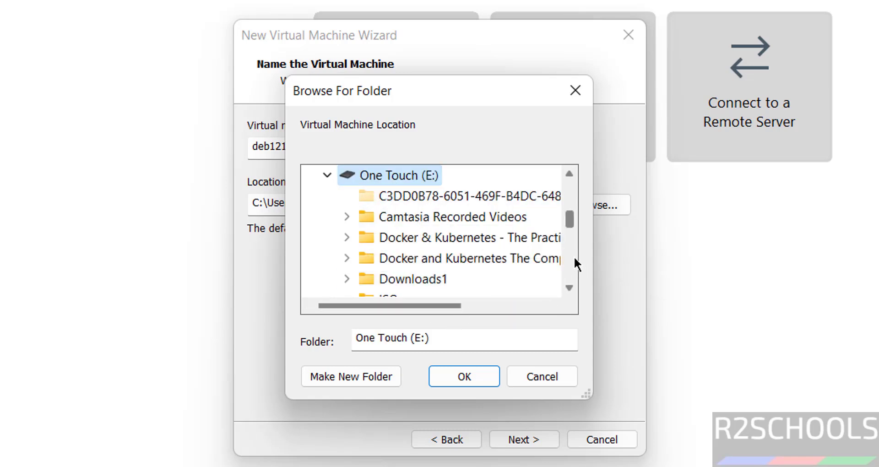
scroll(562, 259, "down", 2)
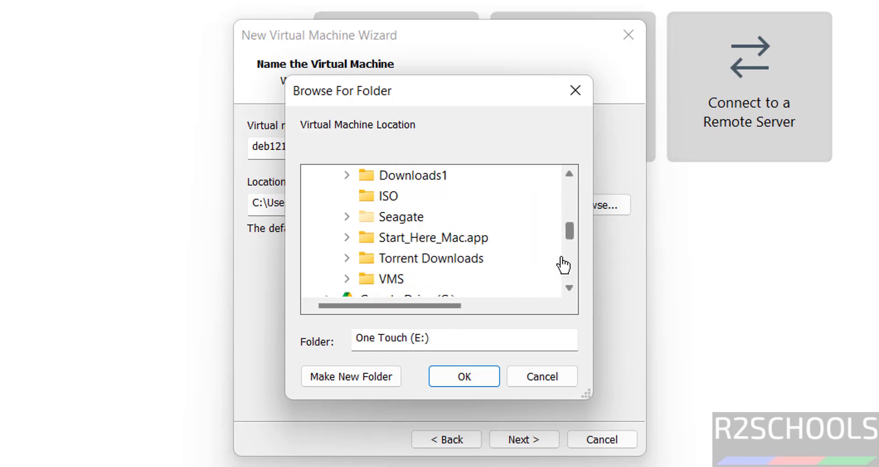
left_click(392, 278)
left_click(341, 386)
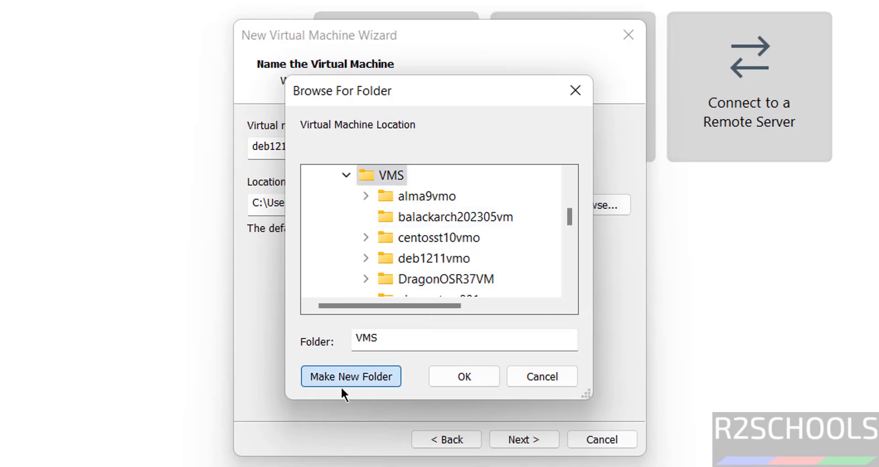
type("deb1211vm")
left_click(451, 377)
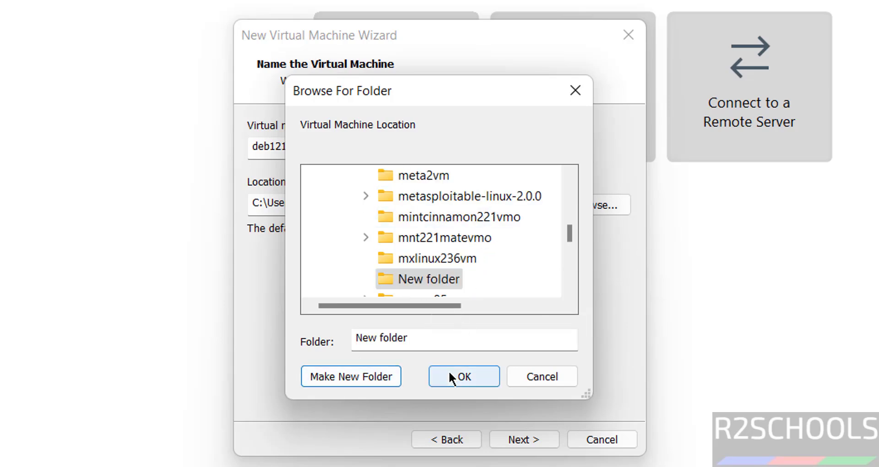
Set a 50 GB maximum disk size stored as a single file.
left_click(525, 441)
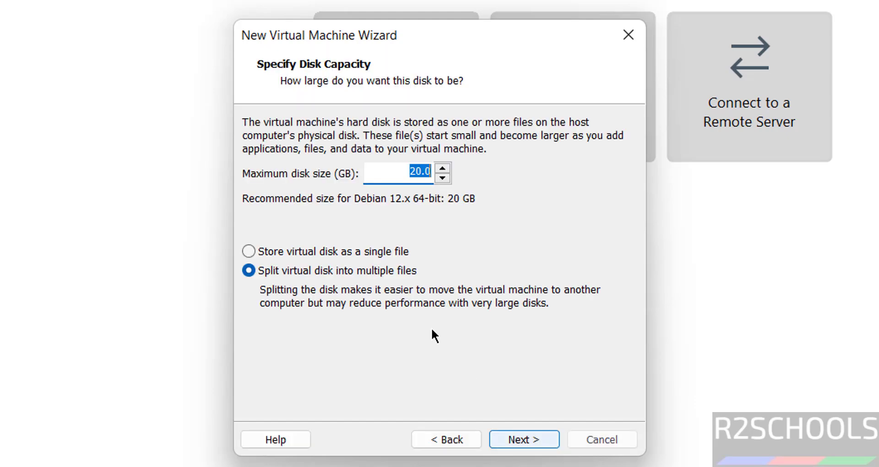
left_click(341, 252)
double_click(414, 172)
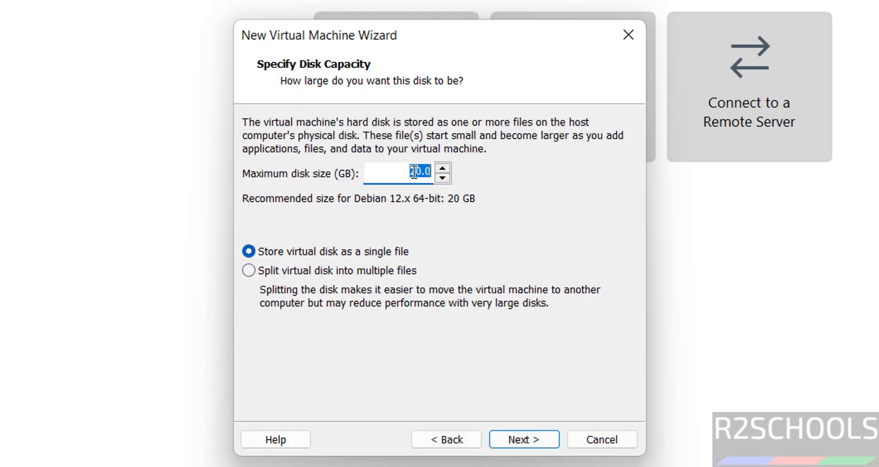
type("50")
left_click(512, 439)
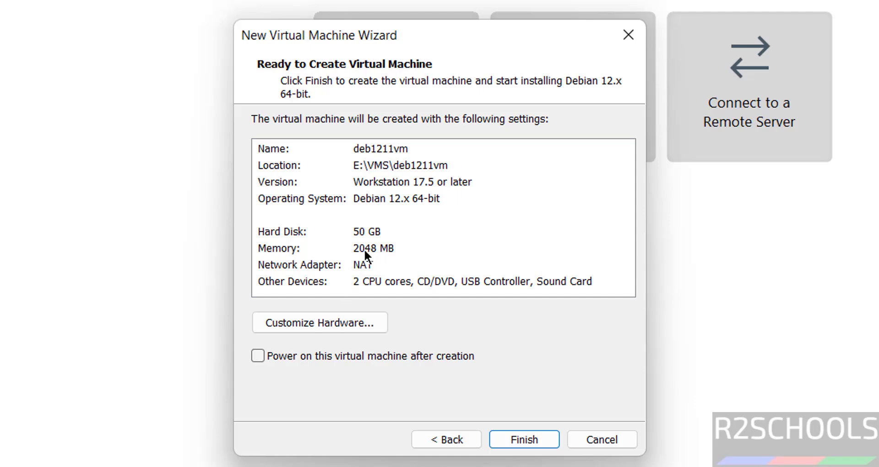
Raise the VM's memory to 4096 MB and finish creating deb1211vm.
left_click(312, 317)
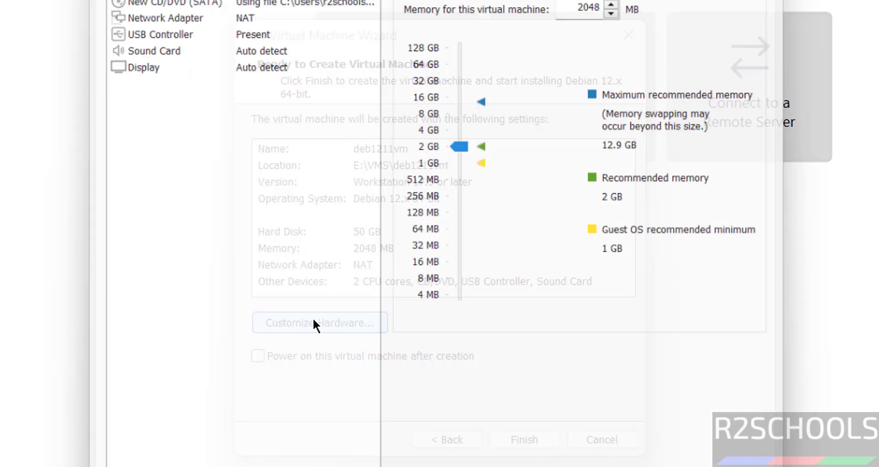
mouse_move(457, 147)
left_mouse_down()
mouse_move(457, 130)
mouse_move(459, 138)
left_mouse_up()
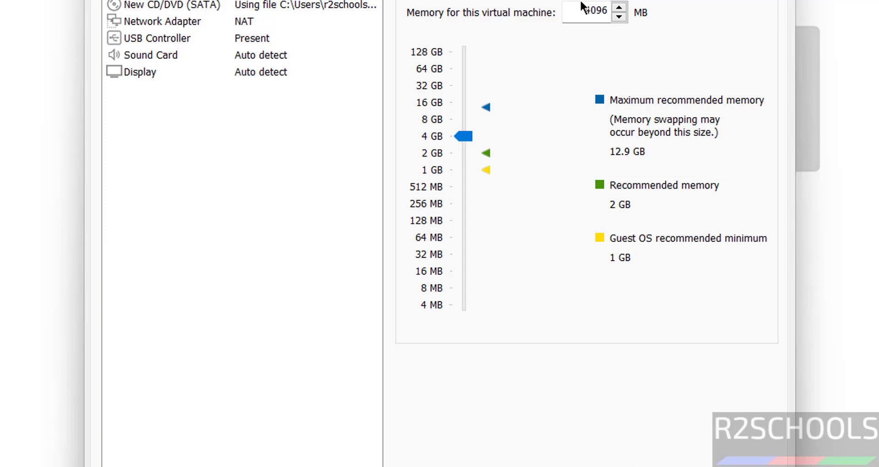
key("Return")
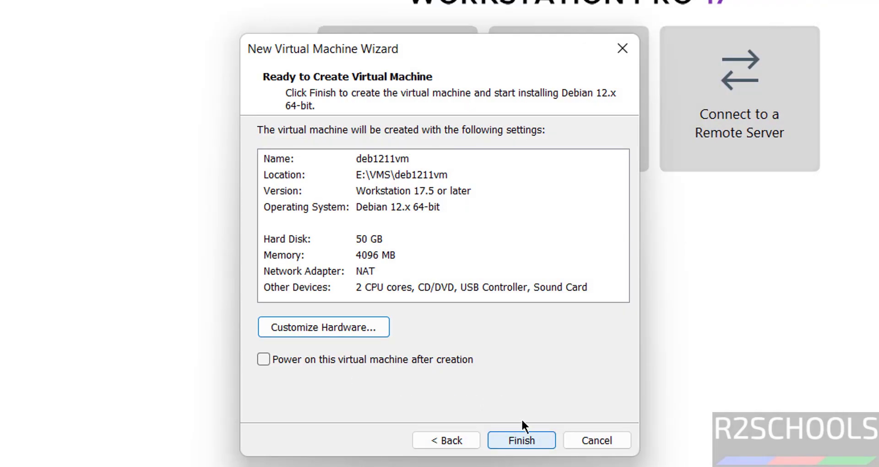
left_click(520, 438)
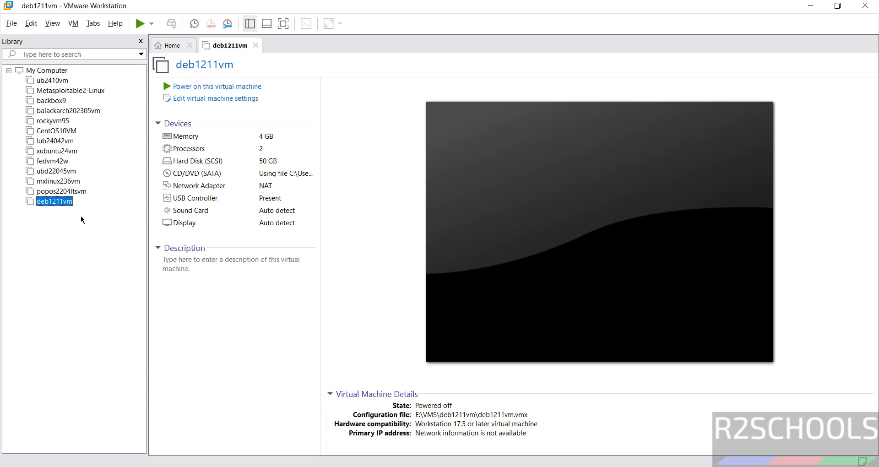
Power on deb1211vm so it boots into the Debian 12 installer menu.
right_click(58, 203)
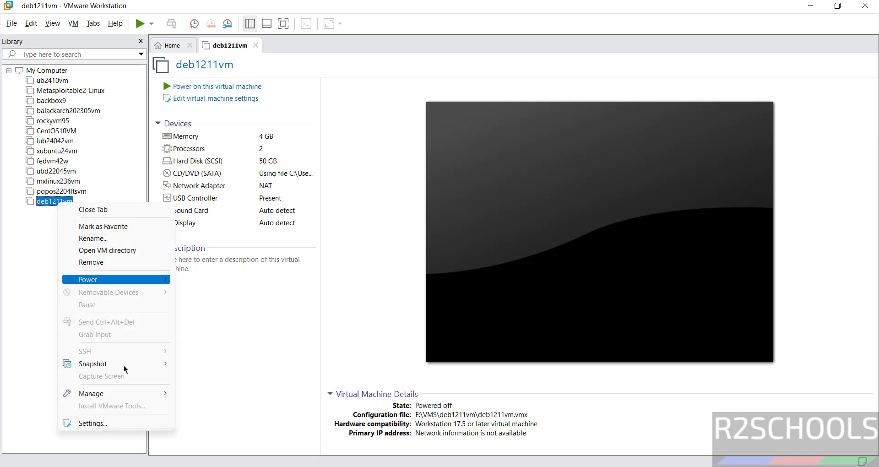
left_click(75, 25)
left_click(360, 72)
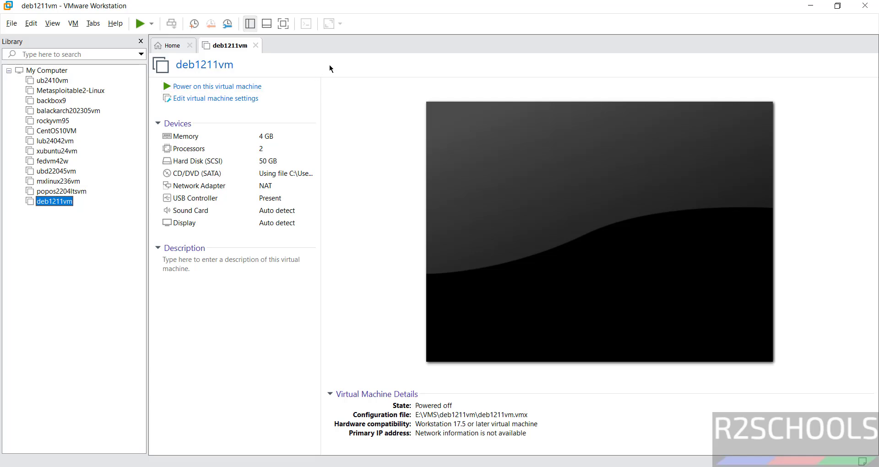
left_click(245, 87)
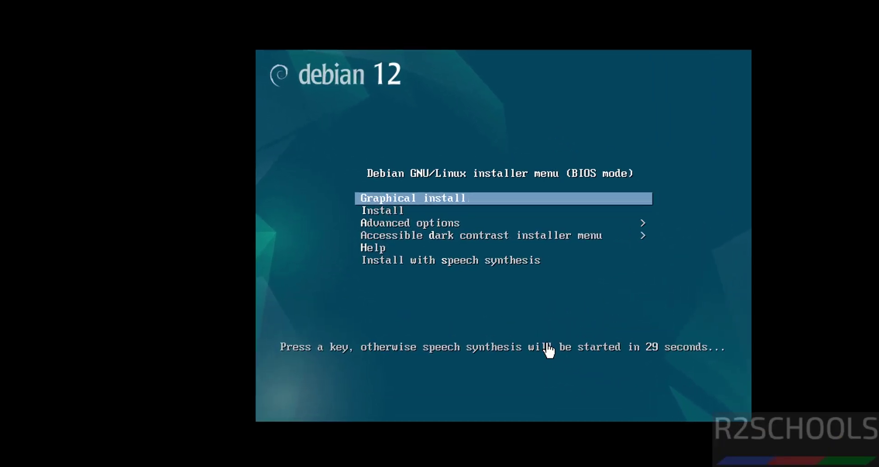
Start the Debian graphical install with English as the language and United States as the location.
left_click(541, 333)
key("Down")
key("Up")
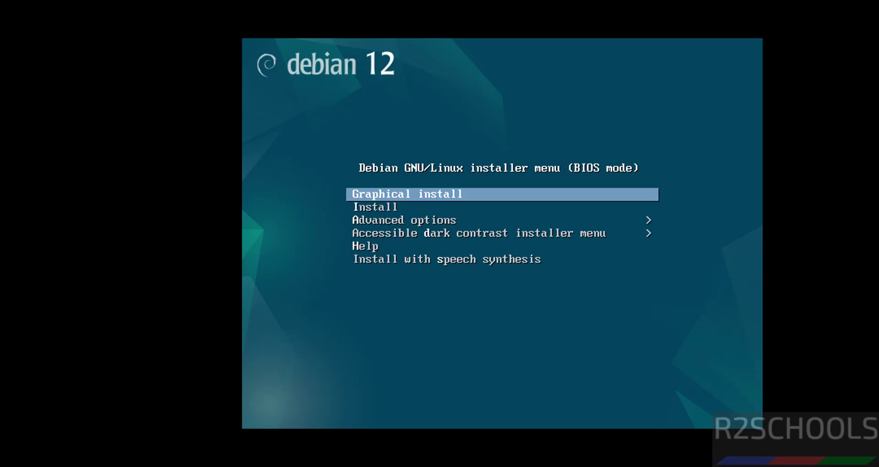
key("Return")
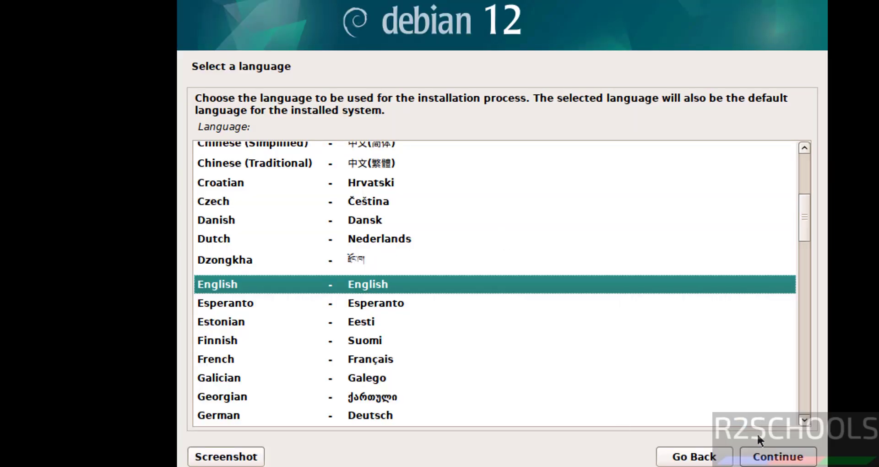
left_click(757, 446)
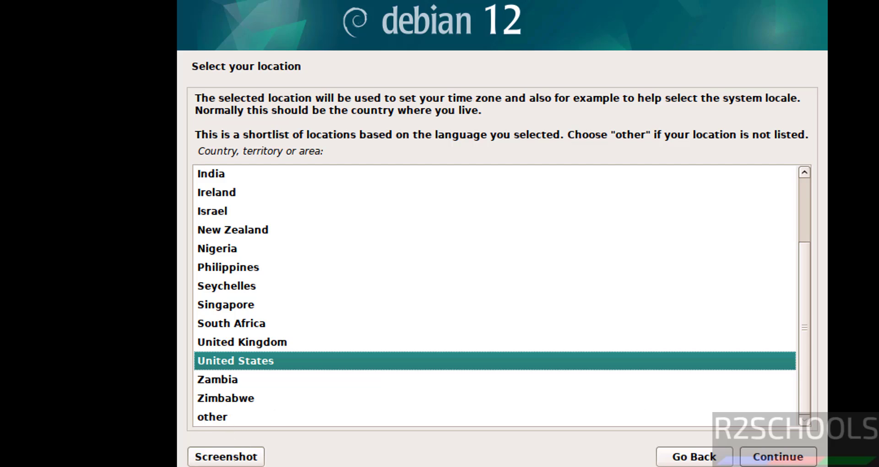
left_click(782, 463)
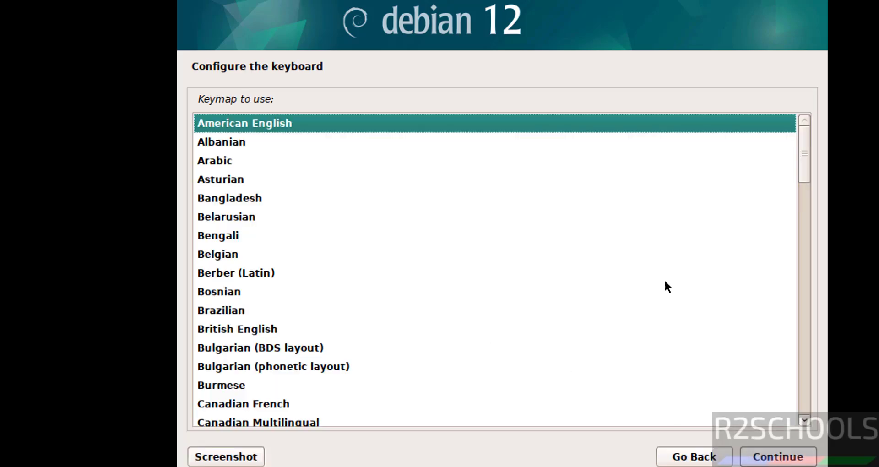
Keep the American English keymap, set the hostname to deb1211vm, and leave the domain name blank.
left_click(789, 460)
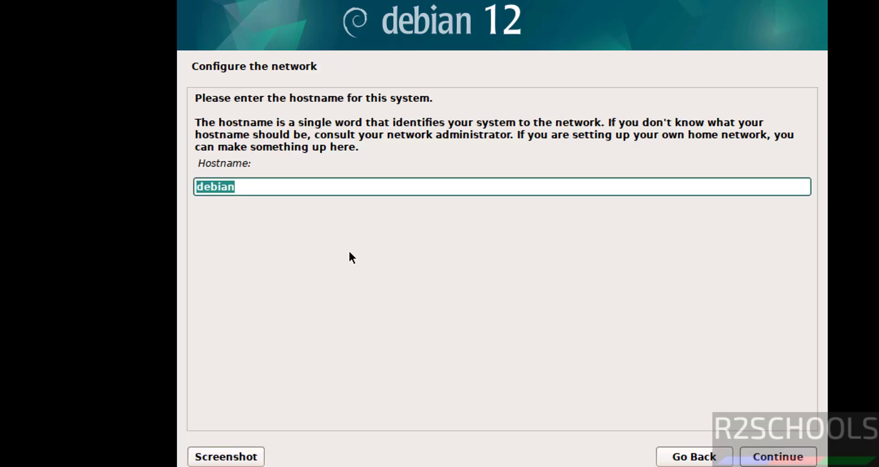
left_click(328, 192)
double_click(327, 192)
type("deb")
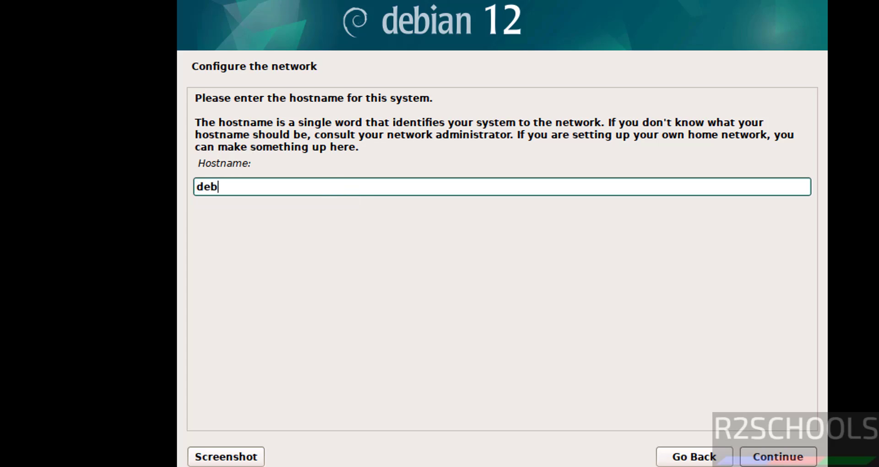
type("1211vm")
left_click(770, 458)
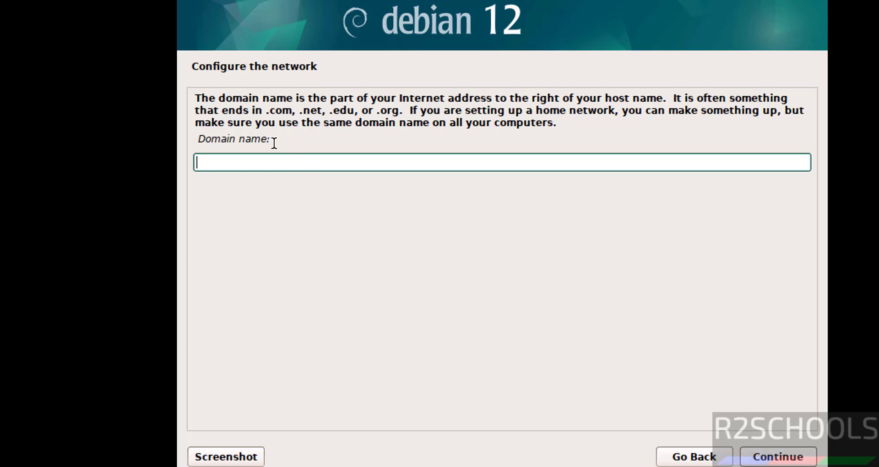
left_click(789, 459)
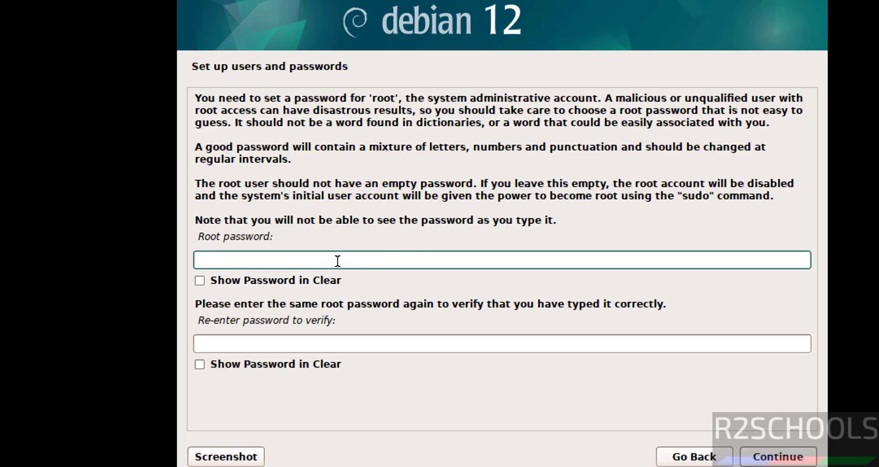
Enter and confirm the root password.
key("Tab")
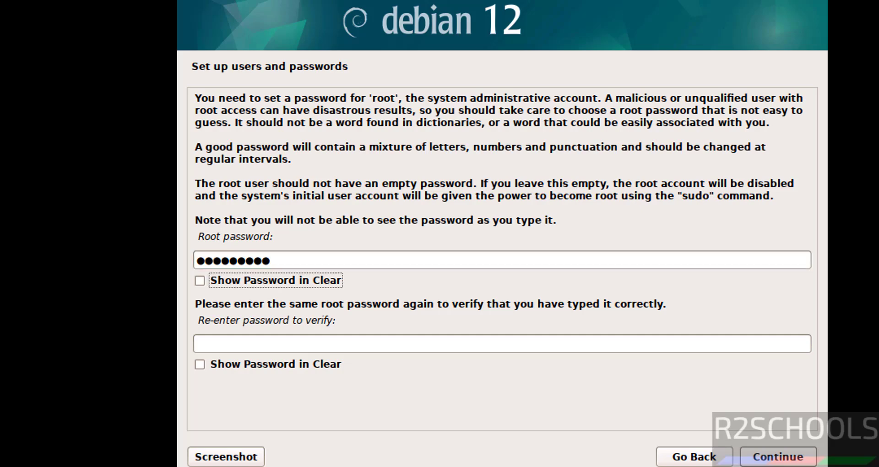
key("Tab")
type("*********")
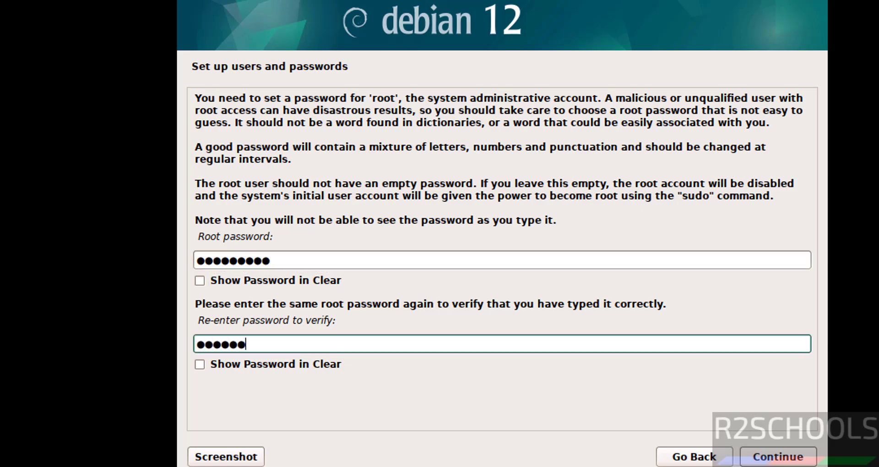
left_click(767, 457)
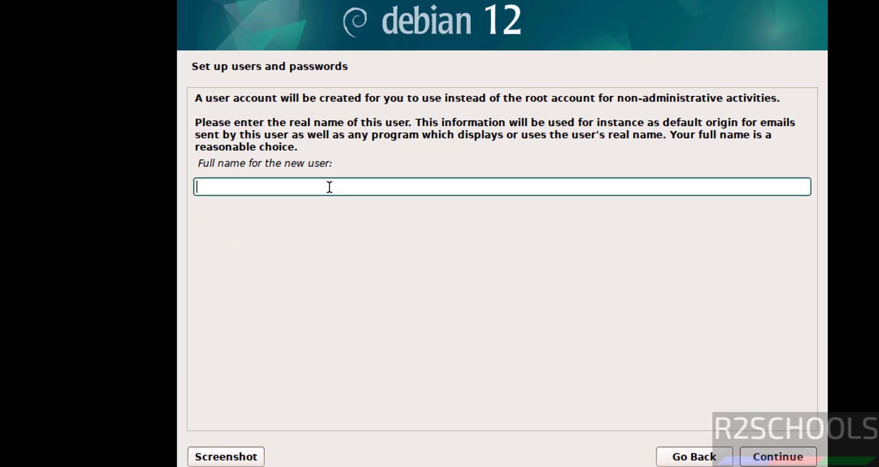
Create the regular user with its full name, the suggested username, and a confirmed password.
key("Tab")
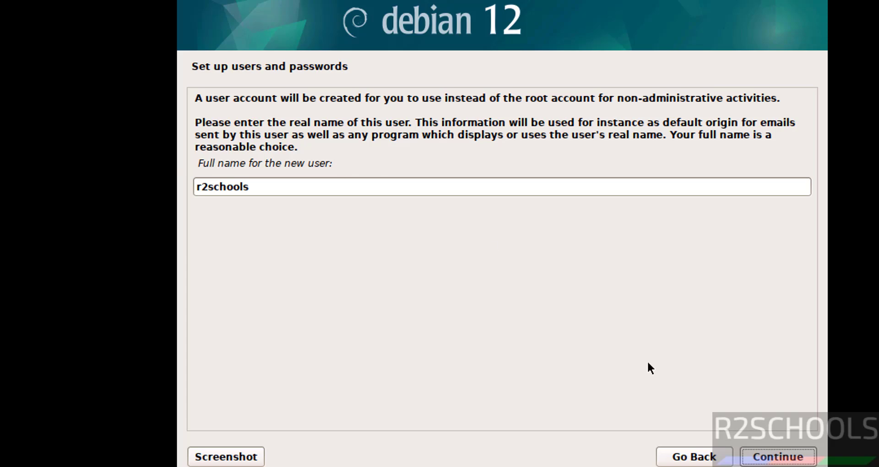
left_click(751, 462)
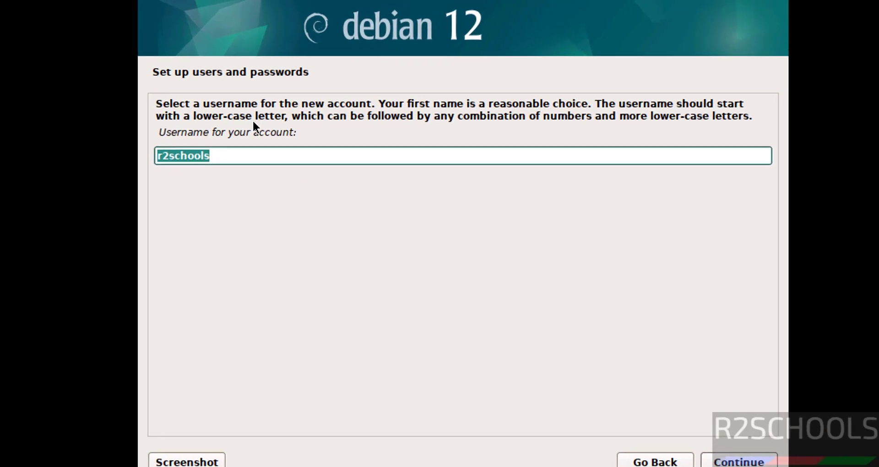
left_click(694, 464)
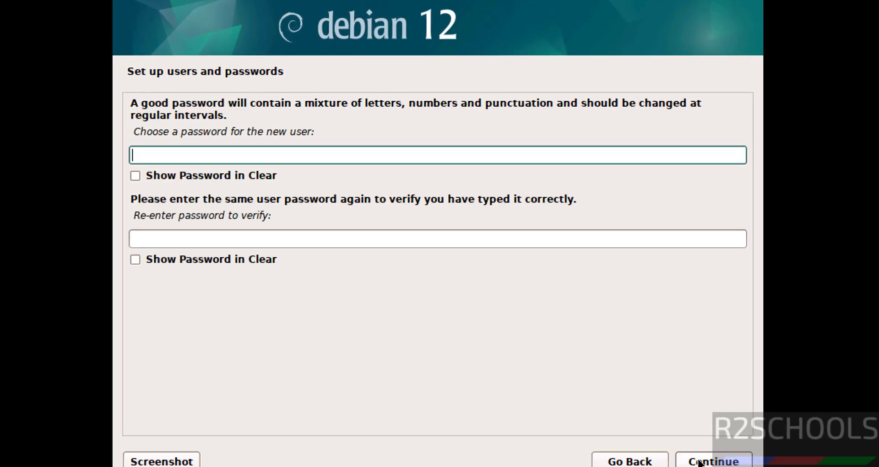
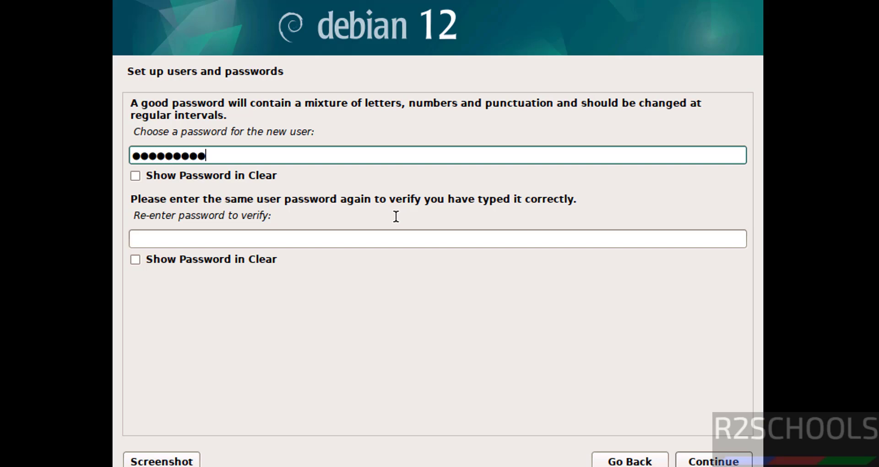
key("Tab")
key("Tab")
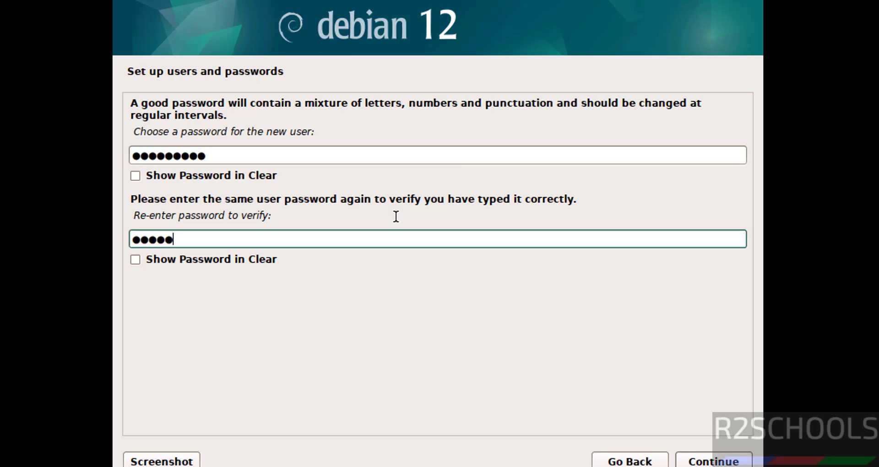
left_click(710, 460)
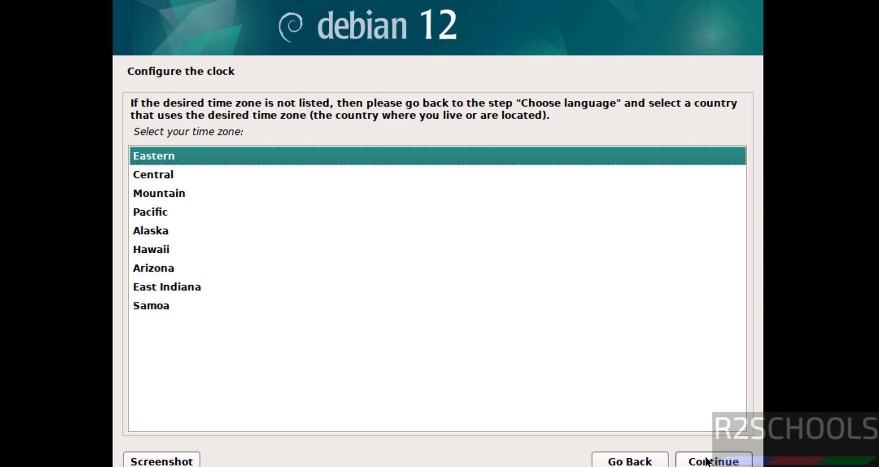
Keep Eastern time and guided-partition the 53.7 GB disk with all files in one partition, writing the changes.
left_click(707, 461)
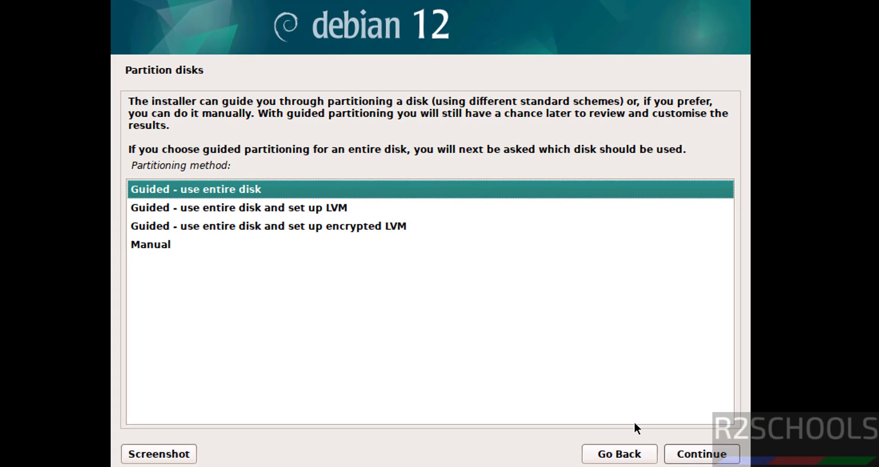
left_click(687, 454)
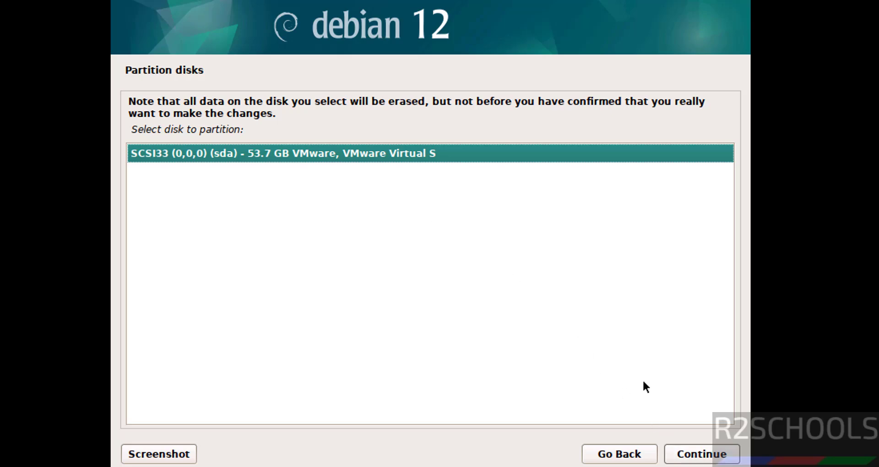
left_click(693, 453)
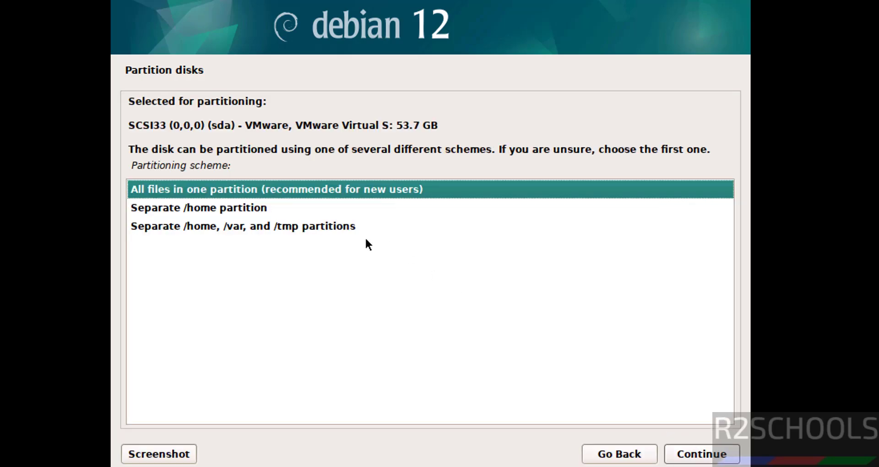
left_click(687, 459)
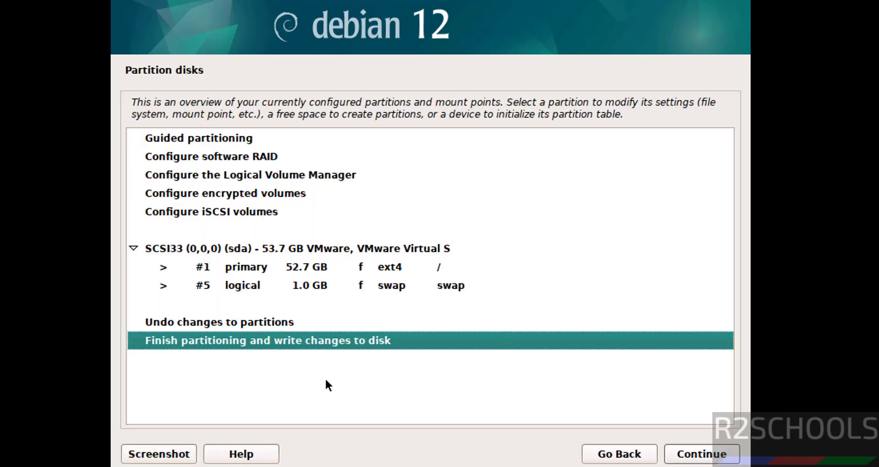
left_click(708, 455)
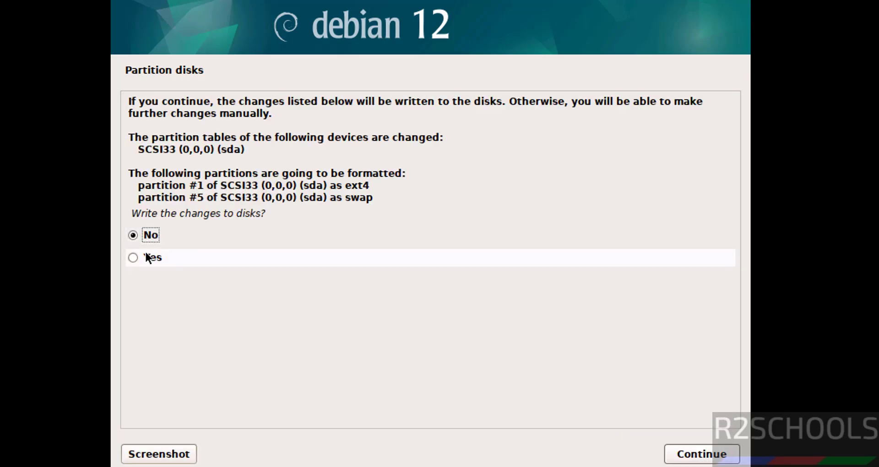
left_click(690, 453)
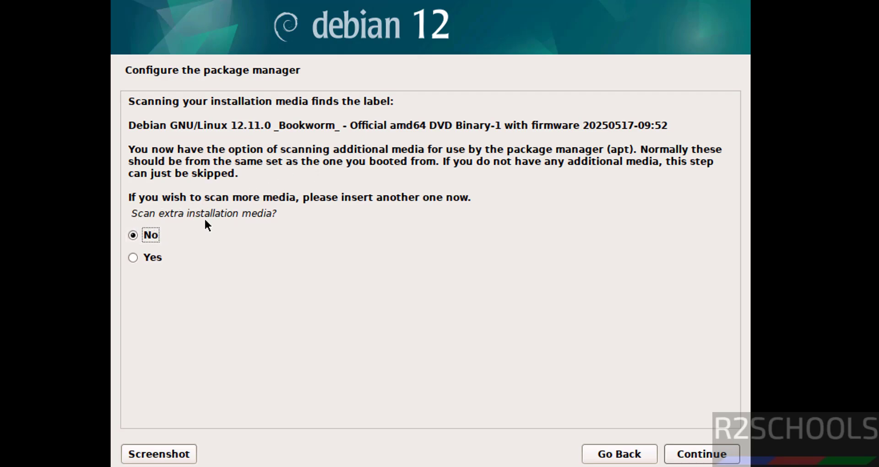
Skip scanning extra media, and decline both the network mirror and the package usage survey.
left_click(707, 462)
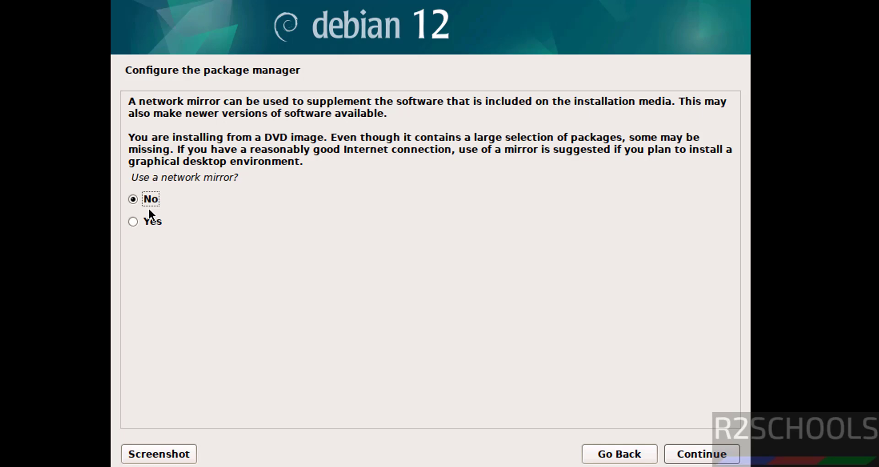
left_click(681, 460)
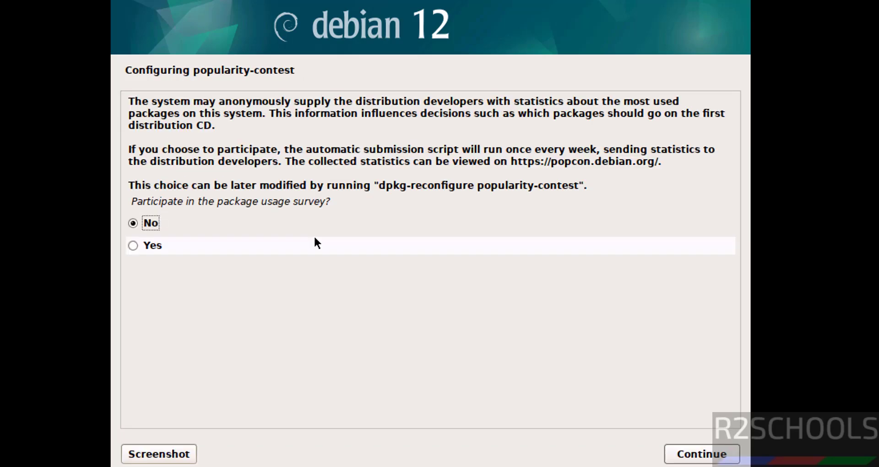
left_click(703, 458)
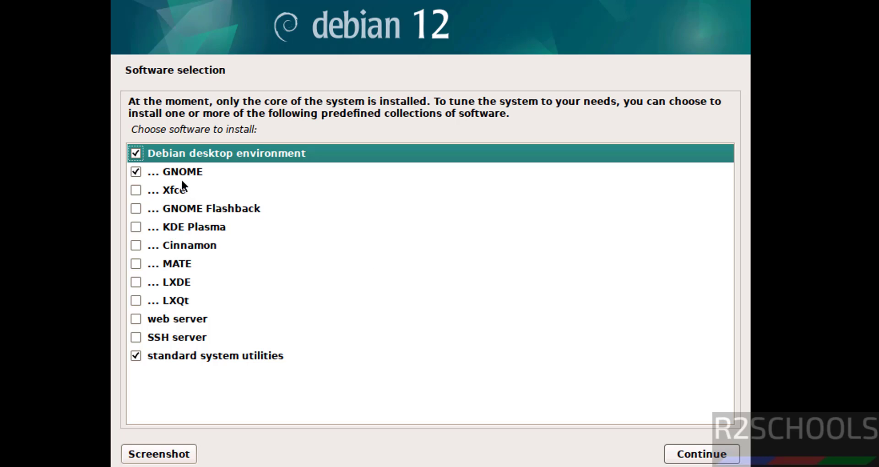
Add web server and SSH server to the software selection and start installing.
left_click(135, 321)
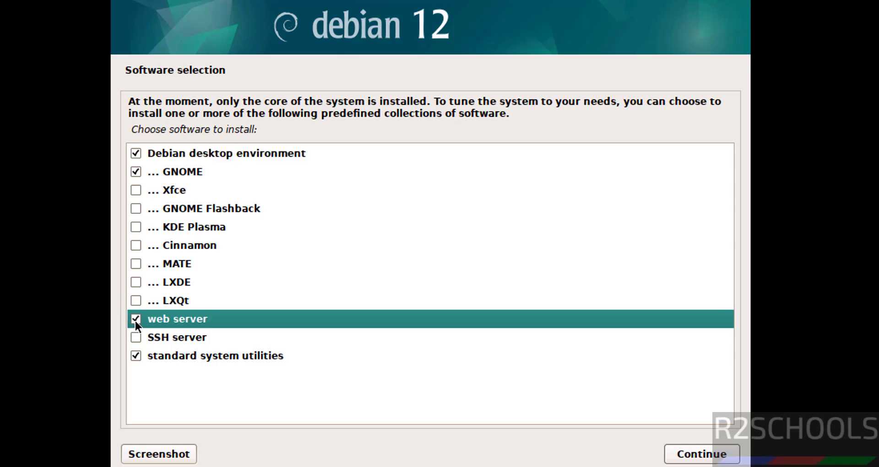
left_click(136, 335)
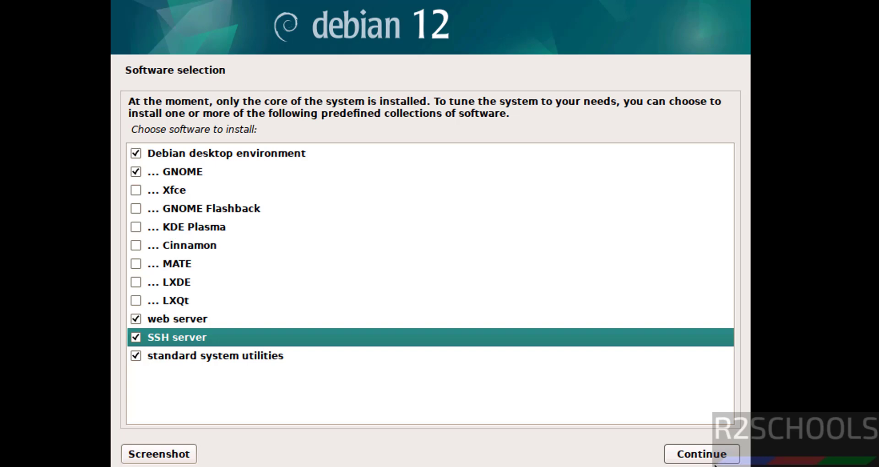
left_click(702, 456)
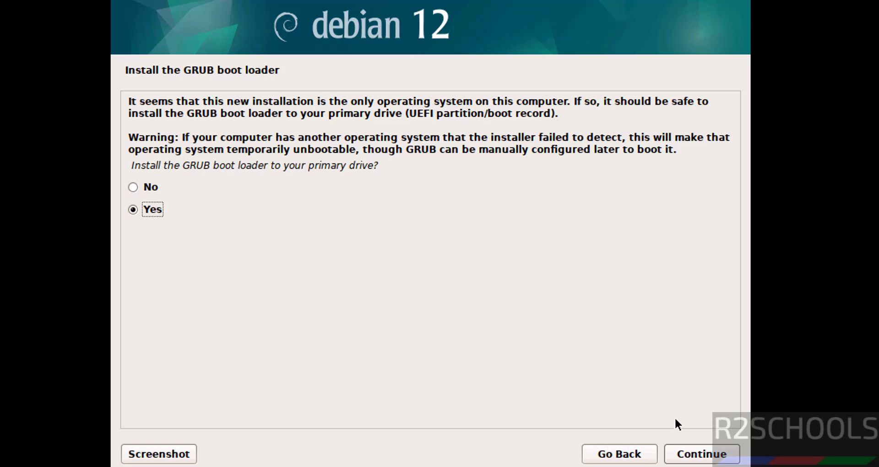
Install the GRUB boot loader onto /dev/sda.
left_click(679, 453)
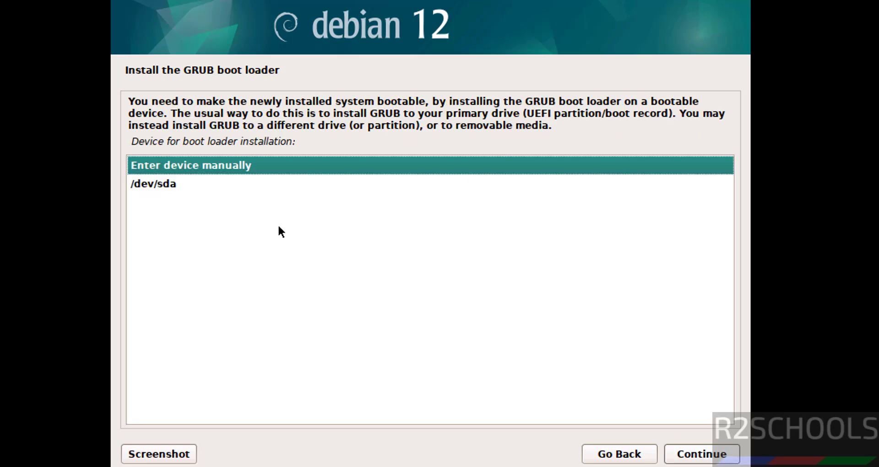
left_click(273, 188)
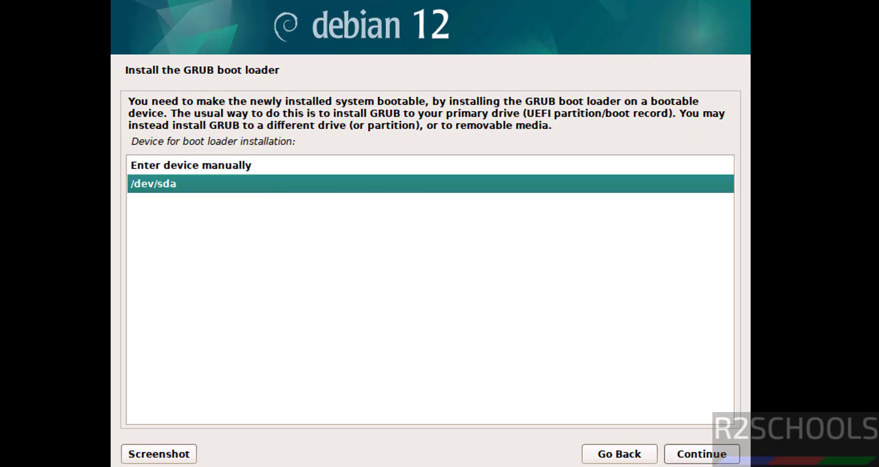
left_click(716, 455)
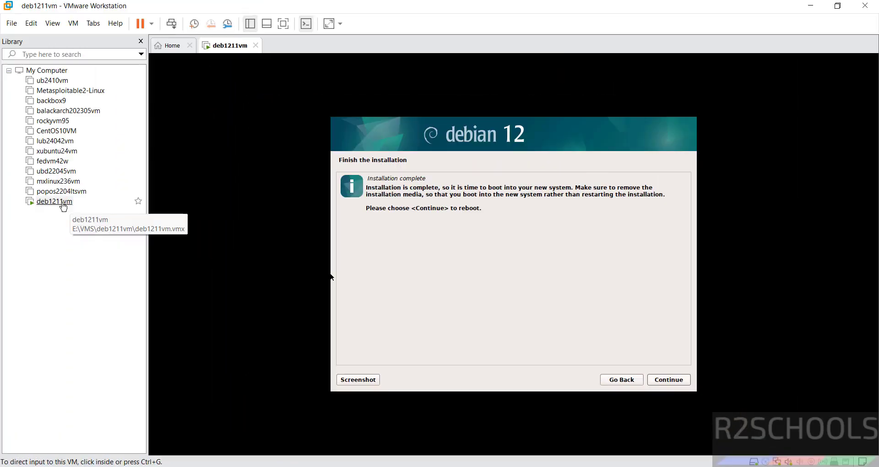
In deb1211vm's settings, uncheck Connect at power on for the CD/DVD (SATA) drive.
right_click(63, 201)
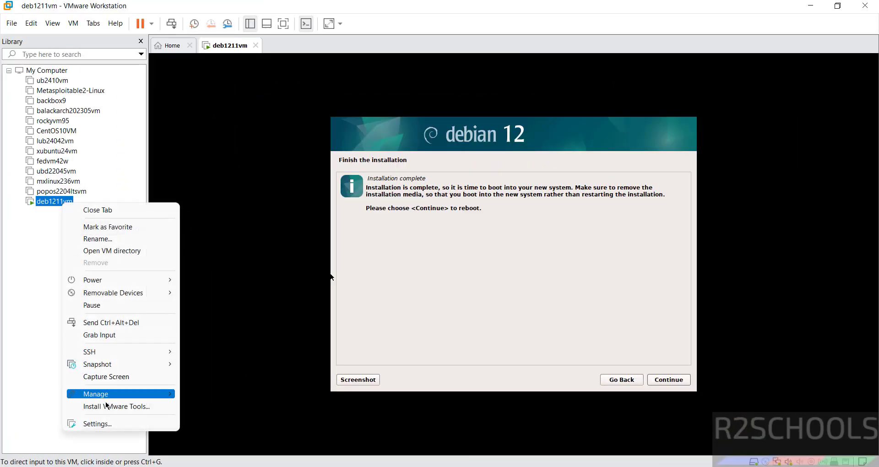
left_click(96, 424)
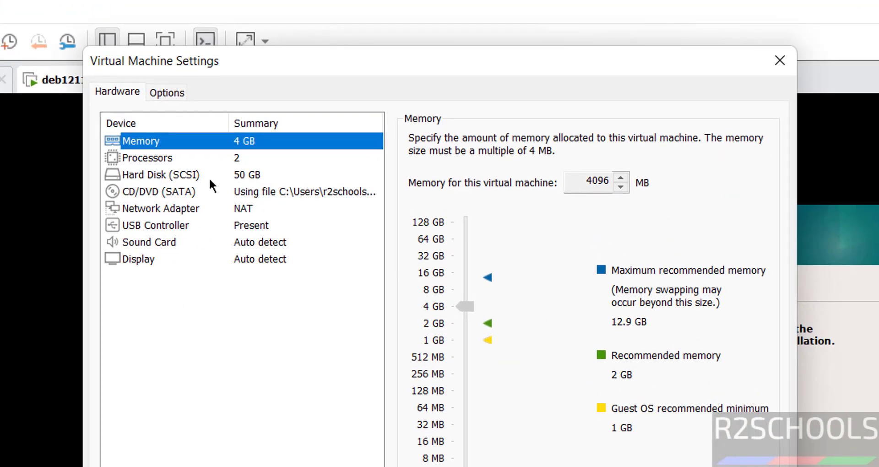
left_click(201, 190)
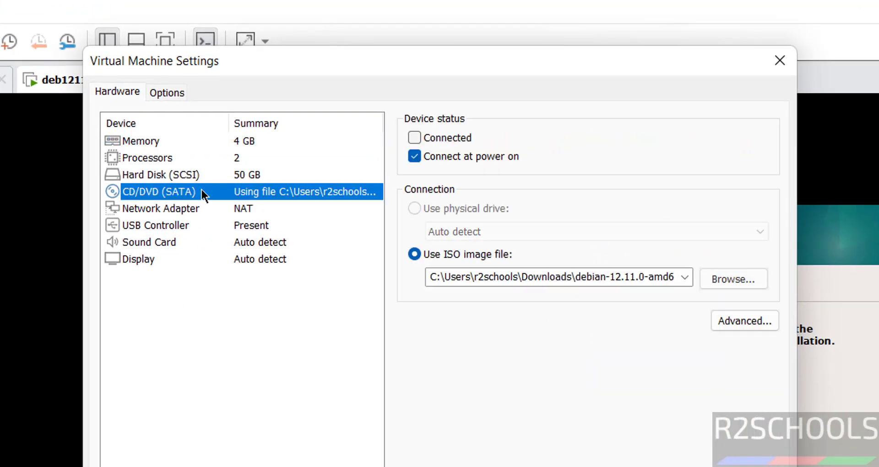
left_click(413, 156)
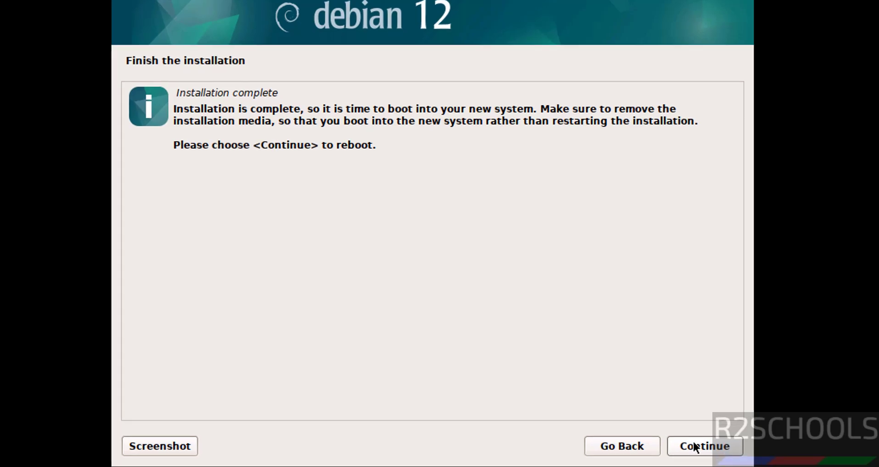
Finish the installation, reboot, and sign in with the user account's password.
left_click(693, 441)
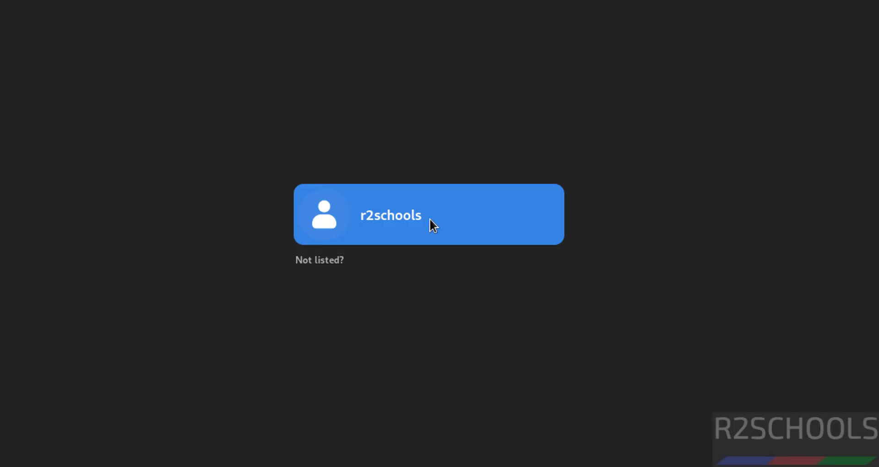
left_click(433, 225)
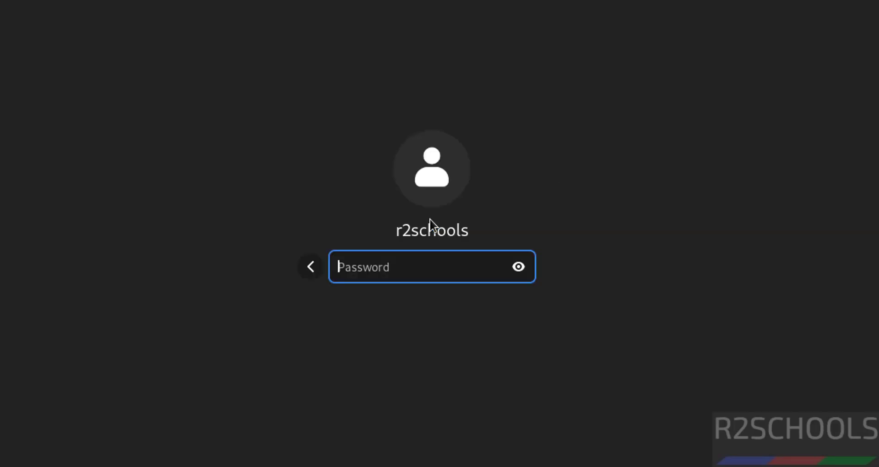
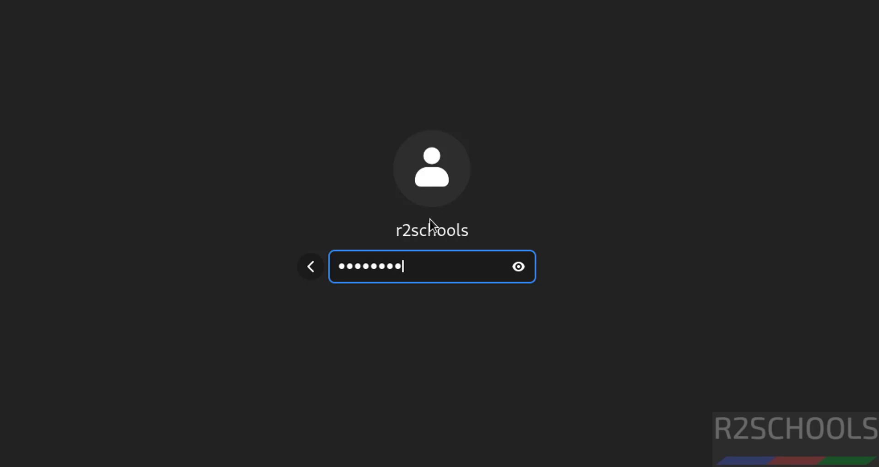
key("Return")
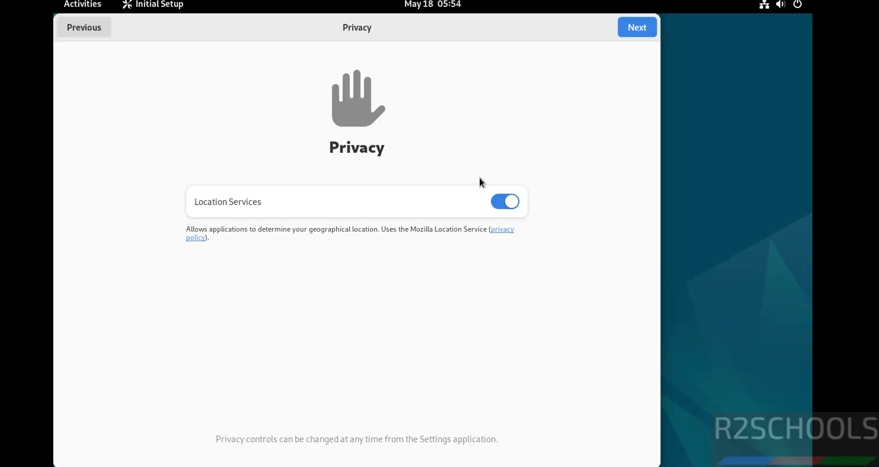
Complete first-time setup with Location Services off and no online accounts, then show Activities.
left_click(510, 204)
left_click(634, 29)
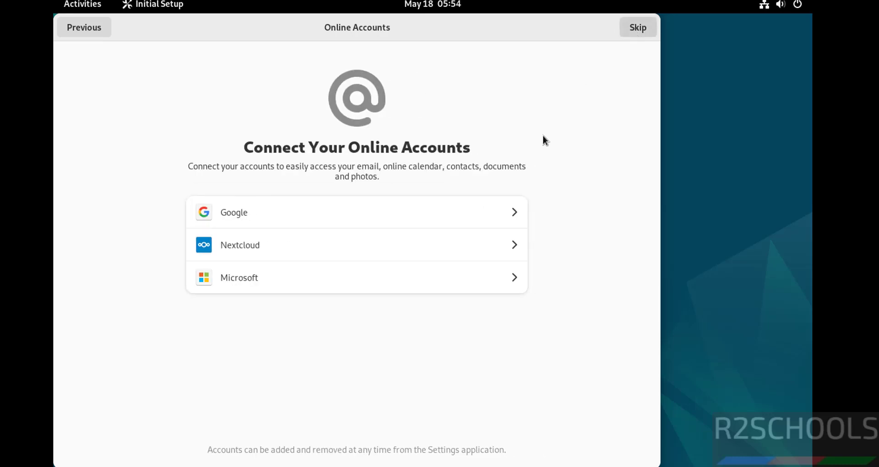
left_click(637, 28)
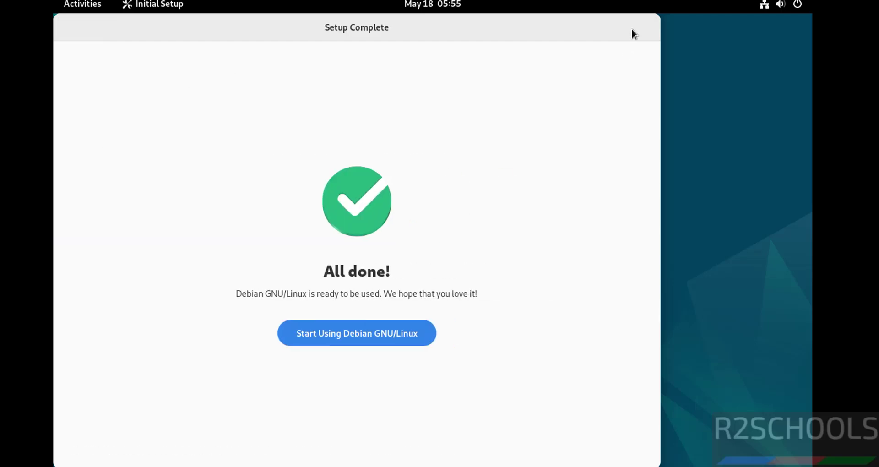
left_click(376, 337)
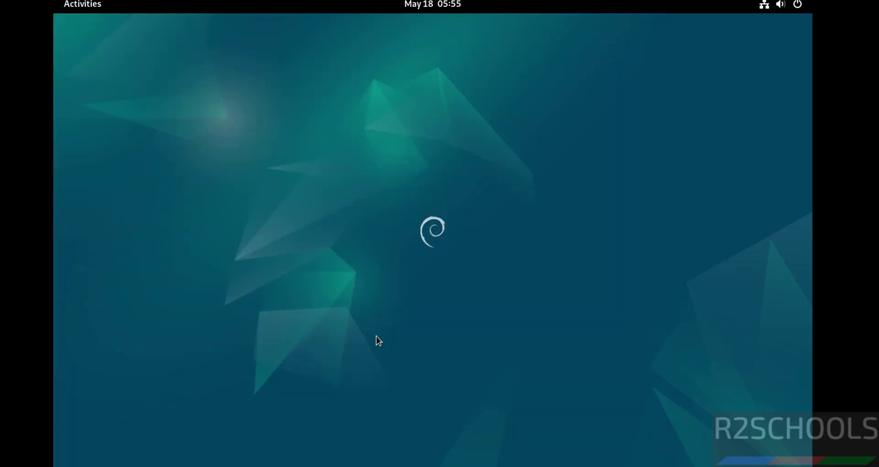
left_click(90, 10)
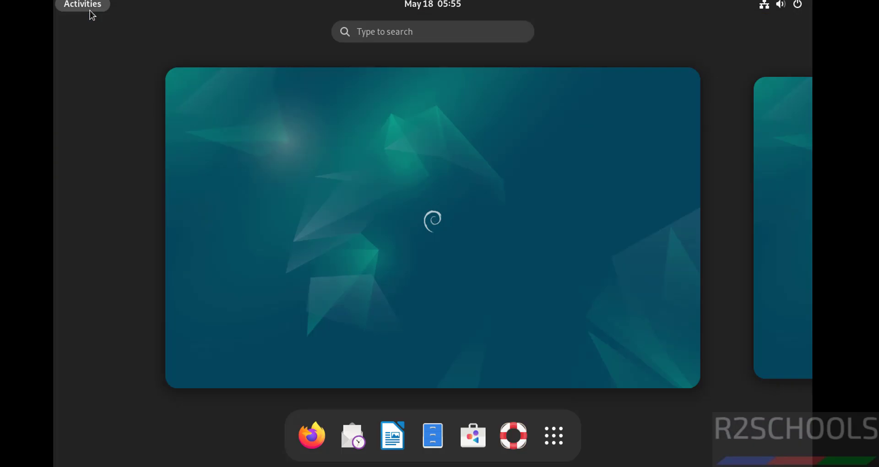
Launch Terminal from the applications list and move its window toward the upper-left.
left_click(560, 441)
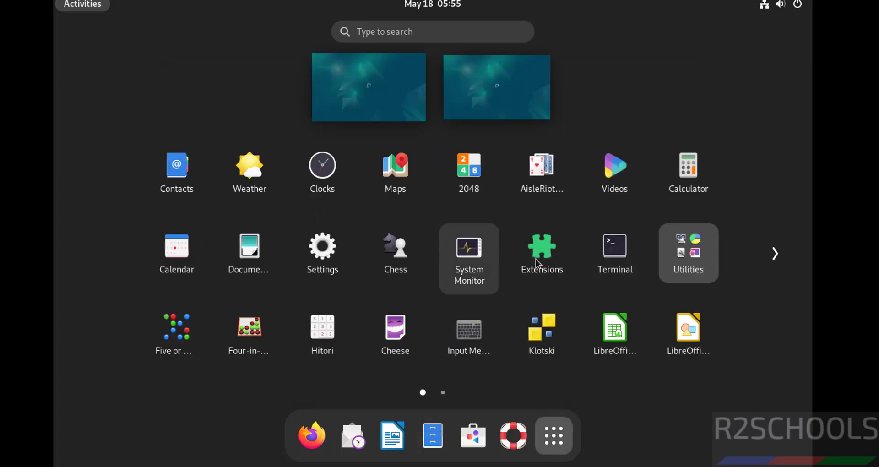
left_click(605, 256)
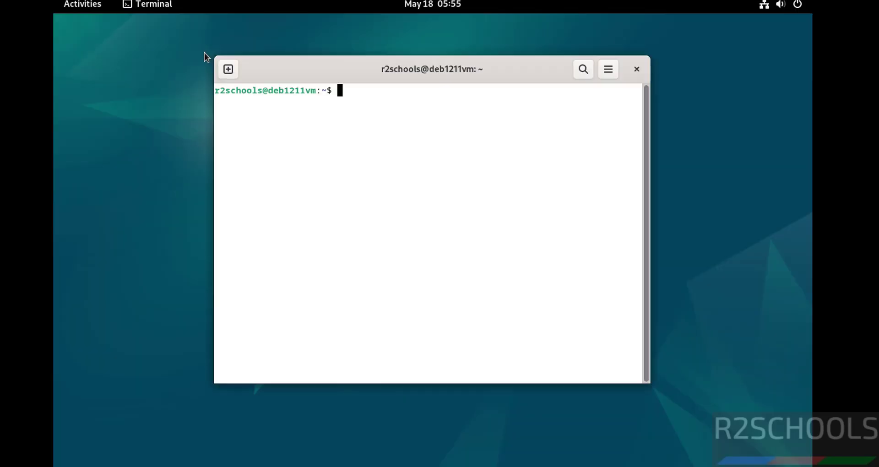
left_click_drag(287, 65, 129, 25)
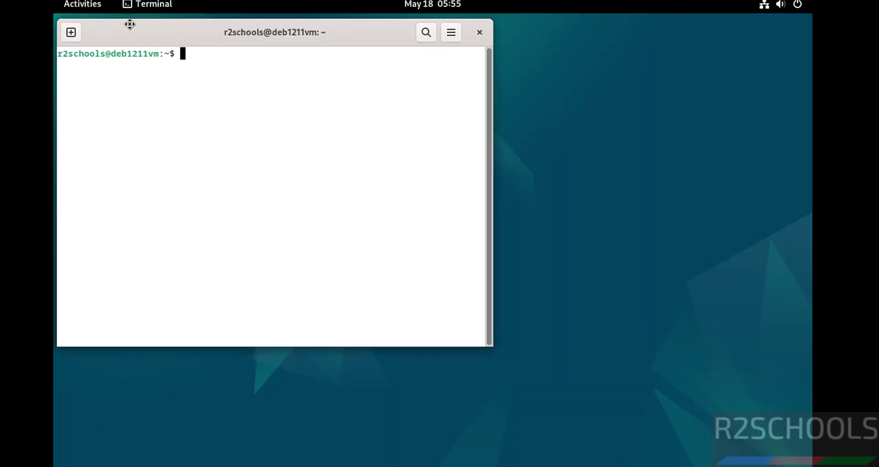
Give the Unnamed terminal profile a custom Monospace font at size 14.
left_click(451, 37)
left_click(391, 164)
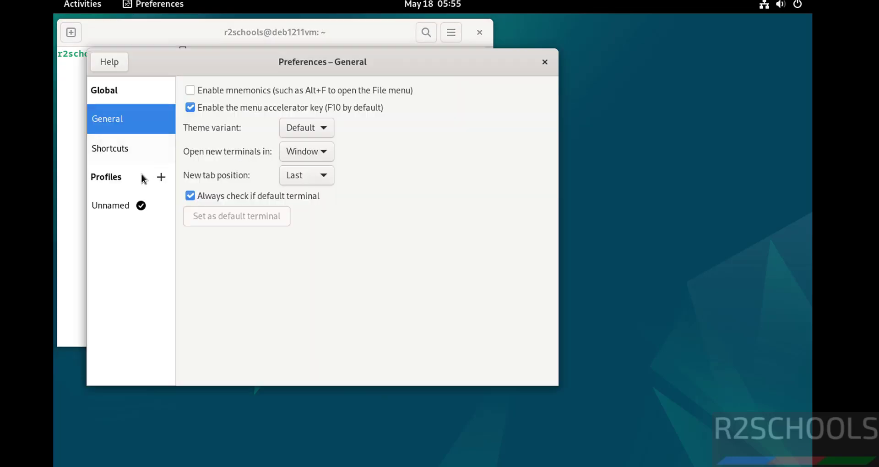
left_click(123, 205)
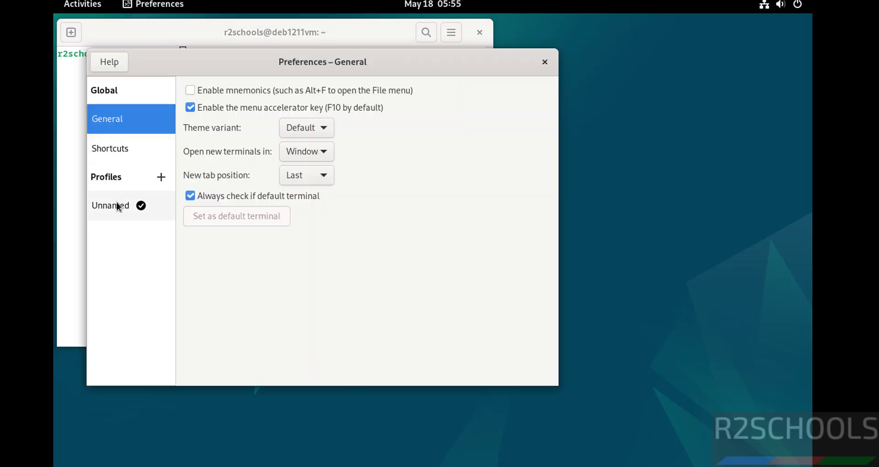
left_click(219, 155)
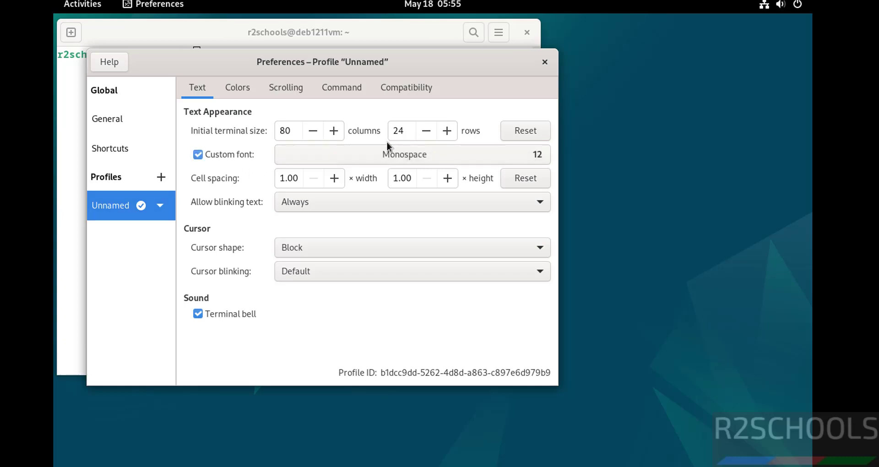
left_click(413, 147)
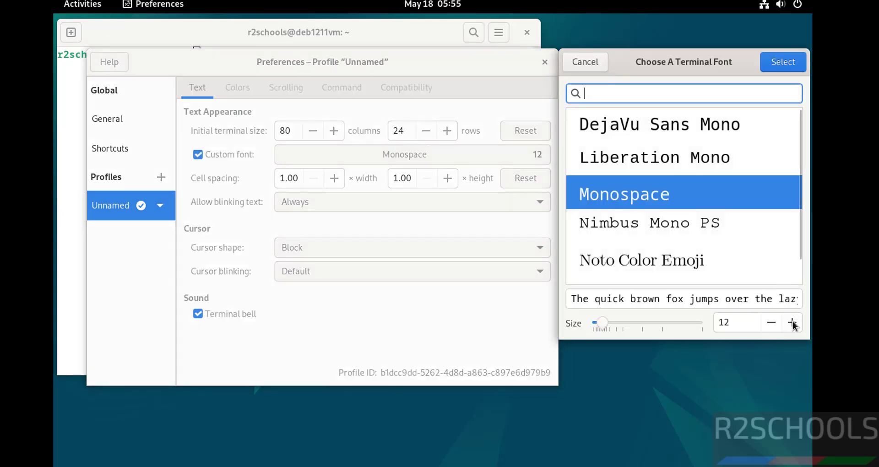
left_click(792, 322)
left_click(792, 322)
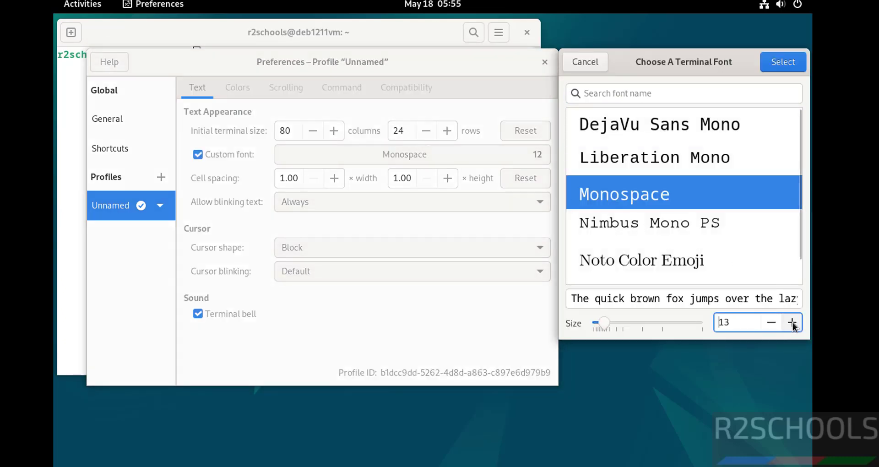
left_click(785, 69)
left_click(549, 67)
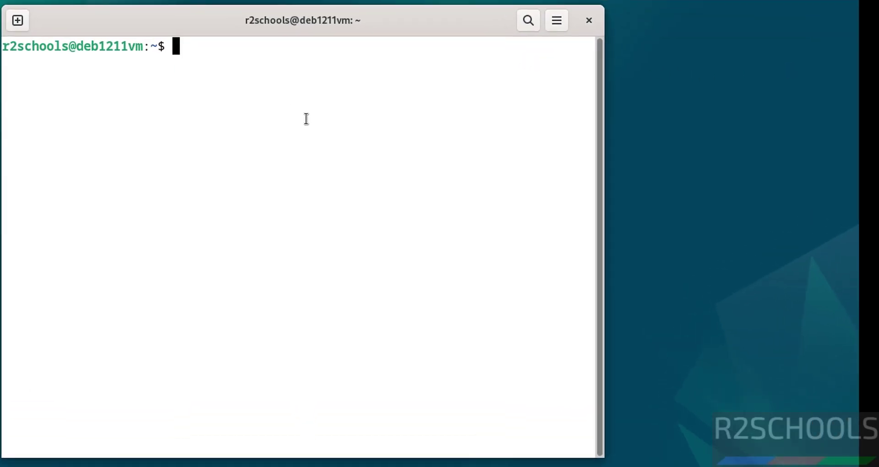
Check the VM's IP address (192.168.106.224/24) with ifconfig and ip addr, then clear the screen.
type("ifconfig")
key("Return")
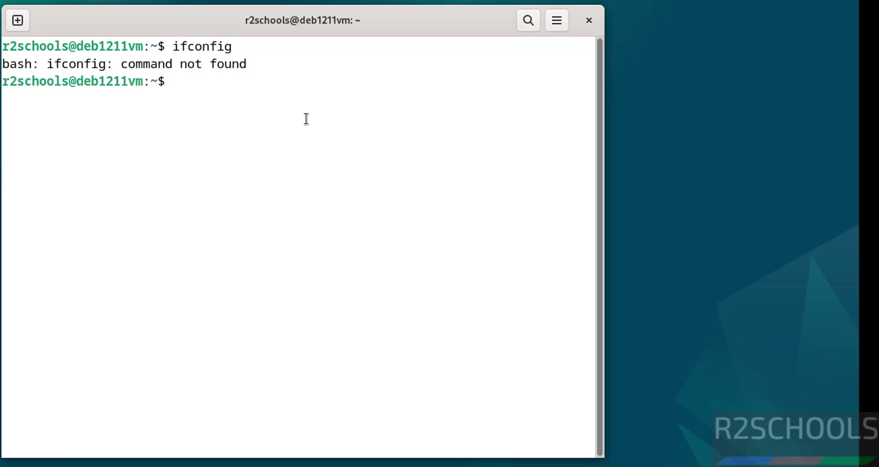
type("ip add")
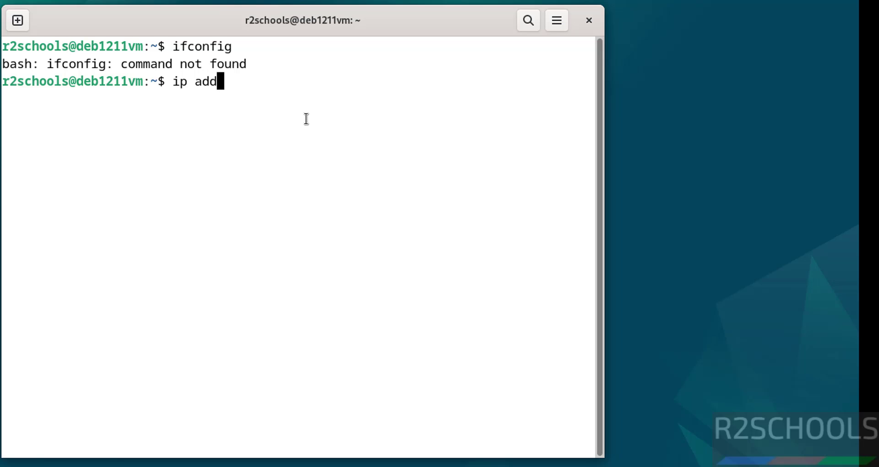
type("r")
key("Return")
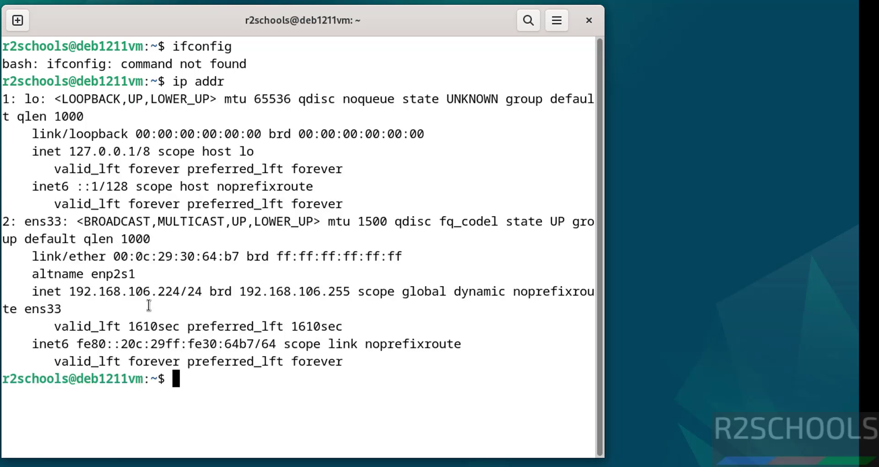
double_click(148, 288)
key("ctrl+l")
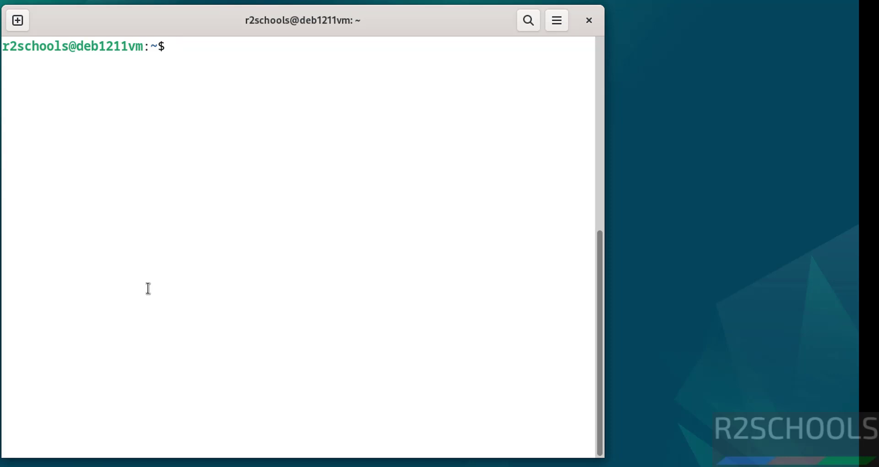
Try sudo apt update, which is refused because the user is not in sudoers.
type("sudo atp")
key("BackSpace")
key("BackSpace")
type("pt")
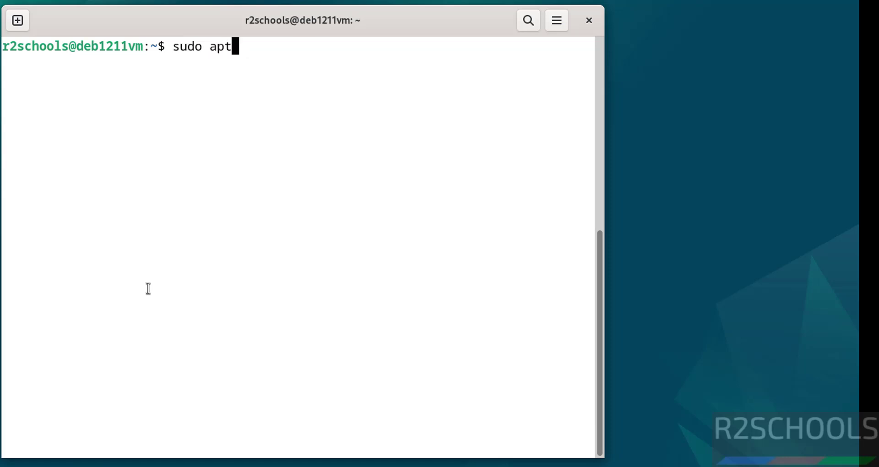
type(" update")
key("Return")
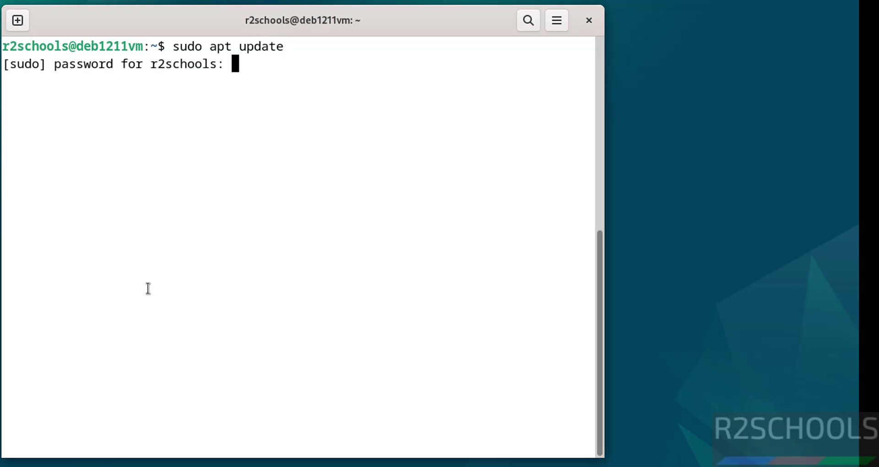
key("Return")
Become root with su and run apt update, which fails on the cdrom repository.
type("su")
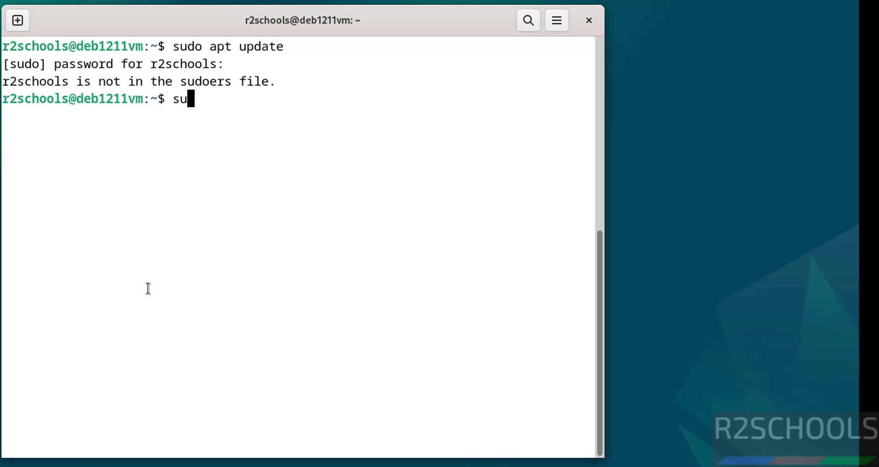
key("Return")
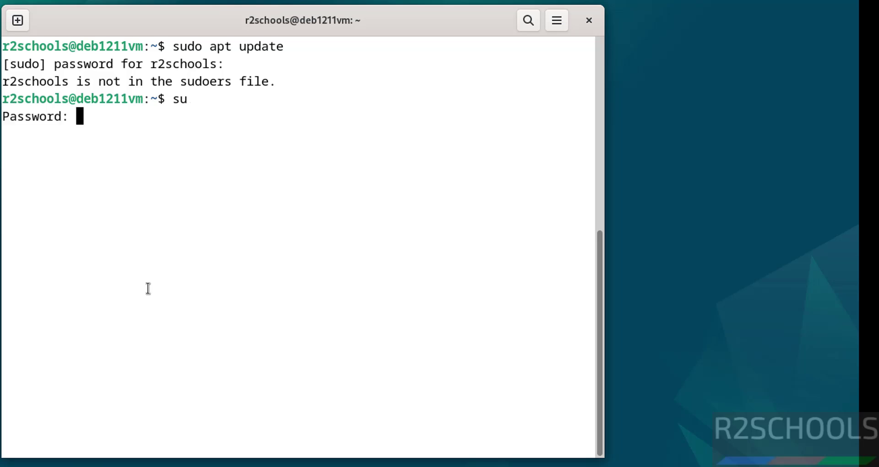
key("Return")
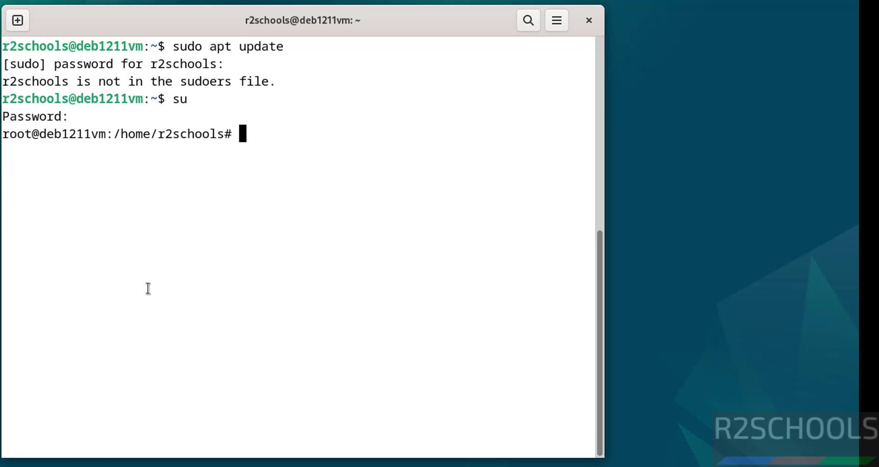
type("apt update")
key("Return")
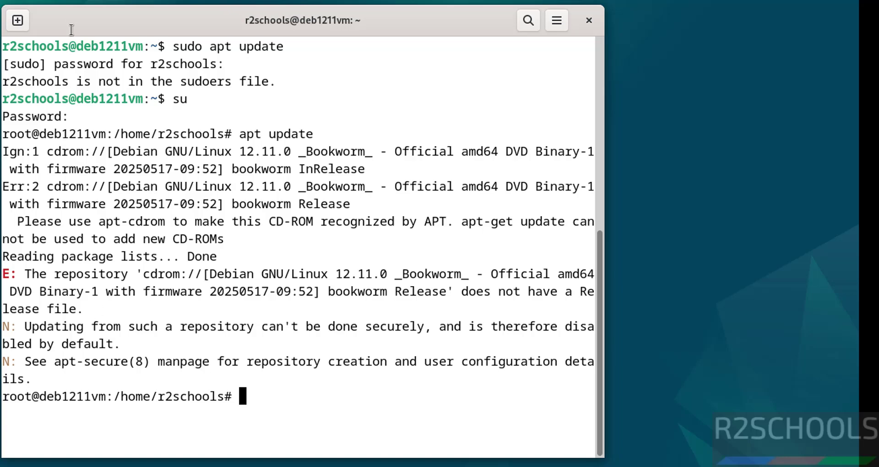
Open the GitHub Gist 'Debian 12 bookworm complete sources.list' from the Google results and select lines 1–14.
mouse_move(40, 1)
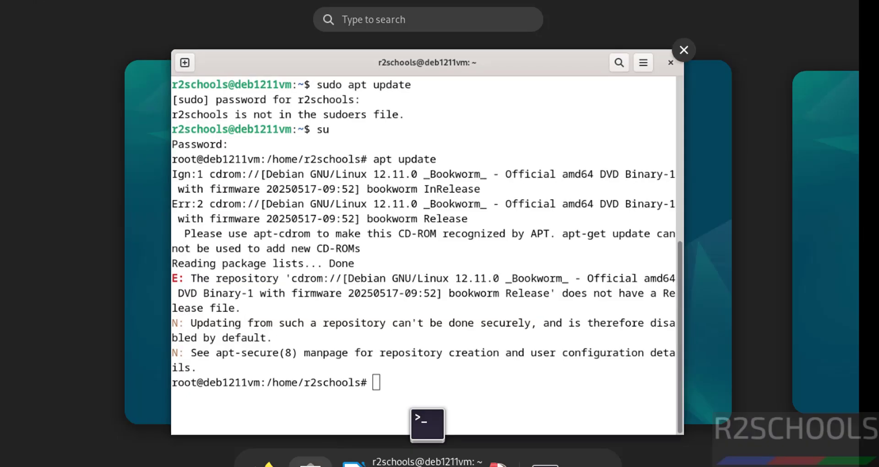
key("Escape")
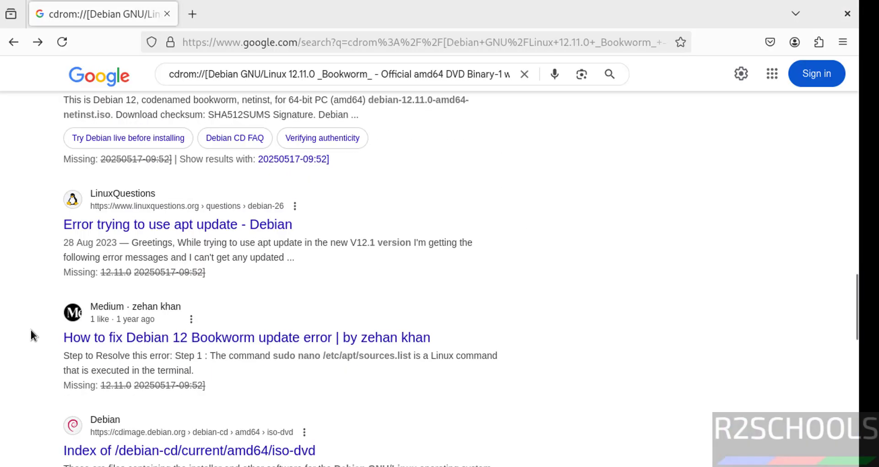
scroll(31, 330, "down", 8)
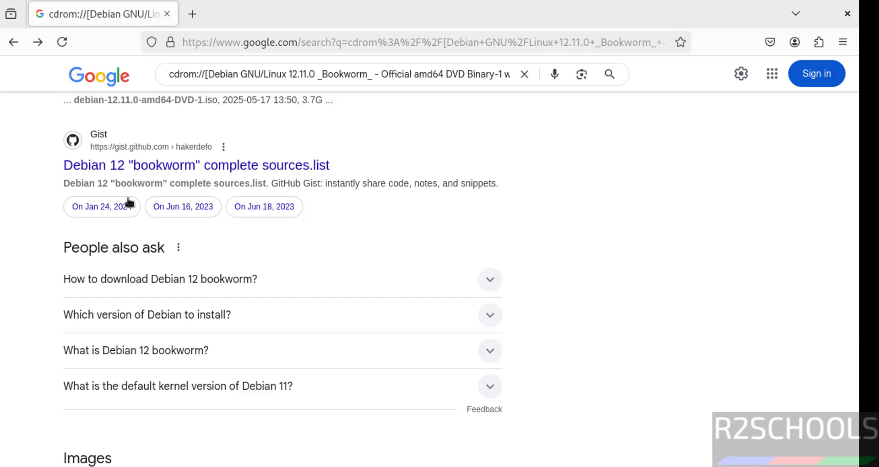
left_click(161, 166)
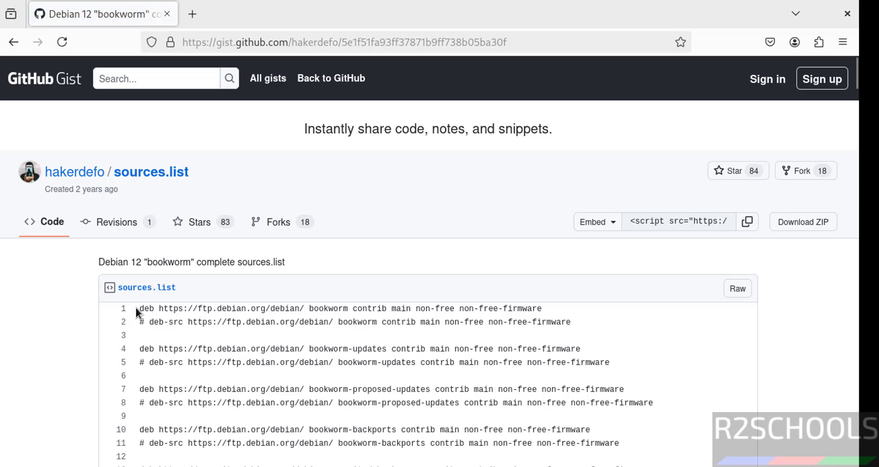
left_click_drag(136, 313, 673, 455)
key("ctrl+c")
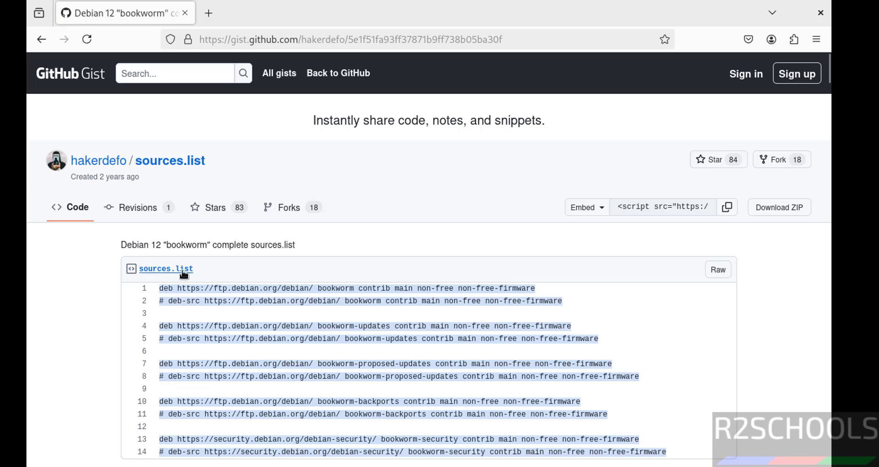
In the terminal, change into /etc/apt and list its contents to locate sources.list.
key("alt+Tab")
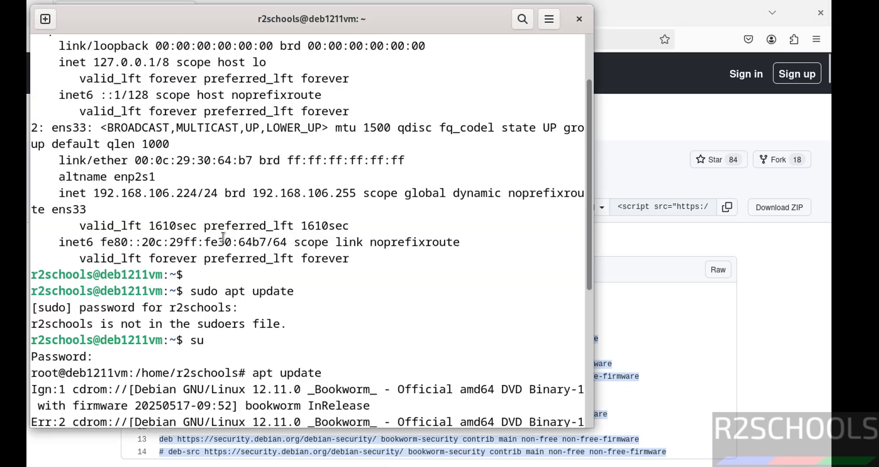
key("ctrl+l")
type("cd")
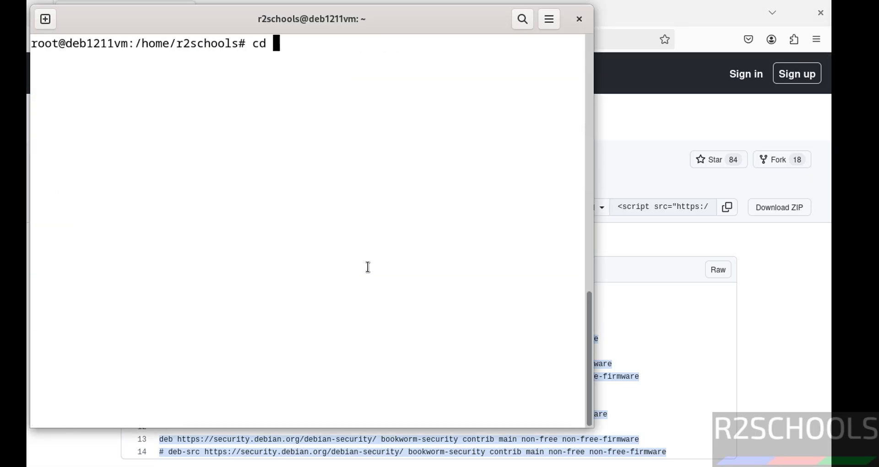
type(" /etc/apt/")
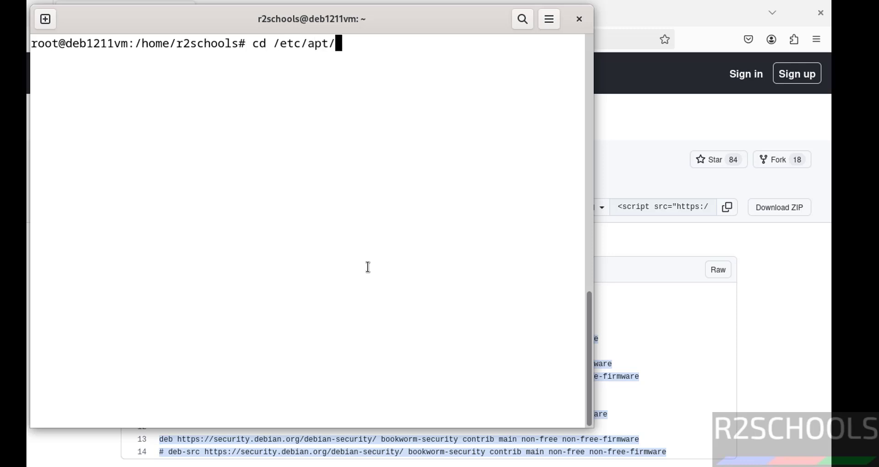
key("Return")
type("ls")
key("Return")
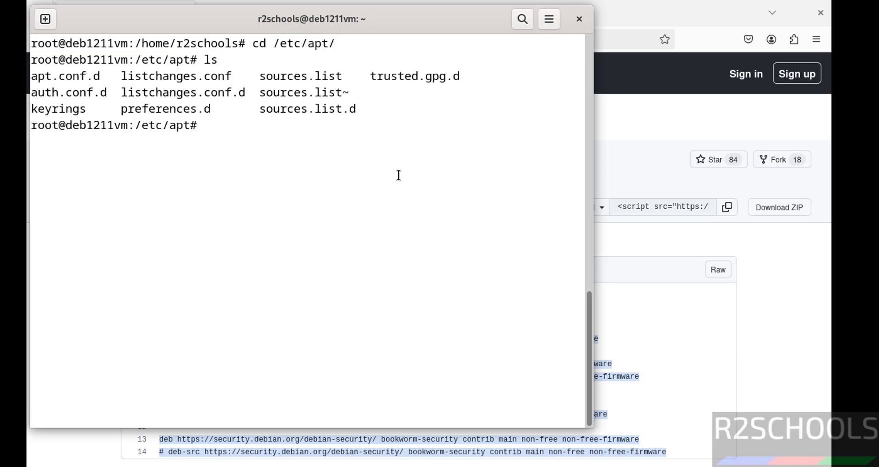
double_click(269, 75)
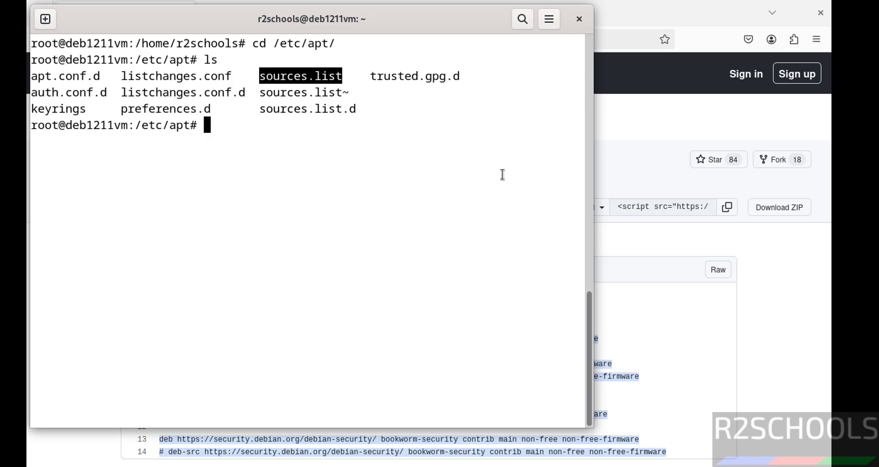
left_click(711, 328)
key("alt+Tab")
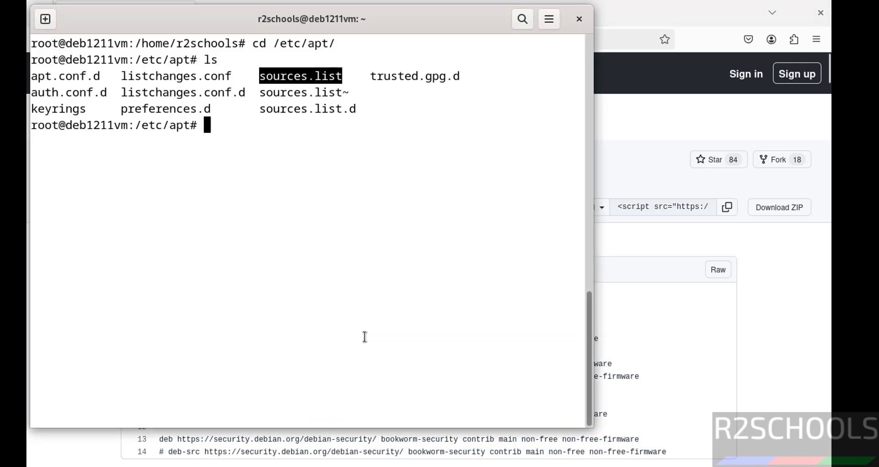
Edit sources.list in vi: comment out the cdrom line, paste the gist repository lines, and save with :wq!
type("vi so")
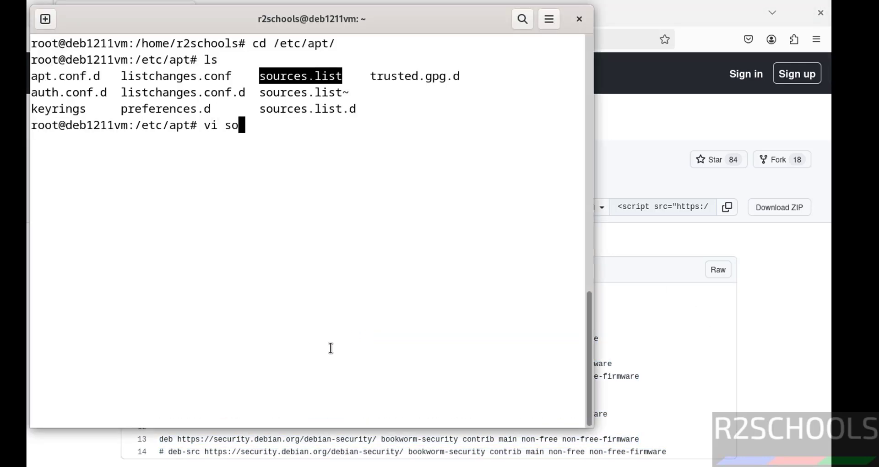
key("Tab")
key("Return")
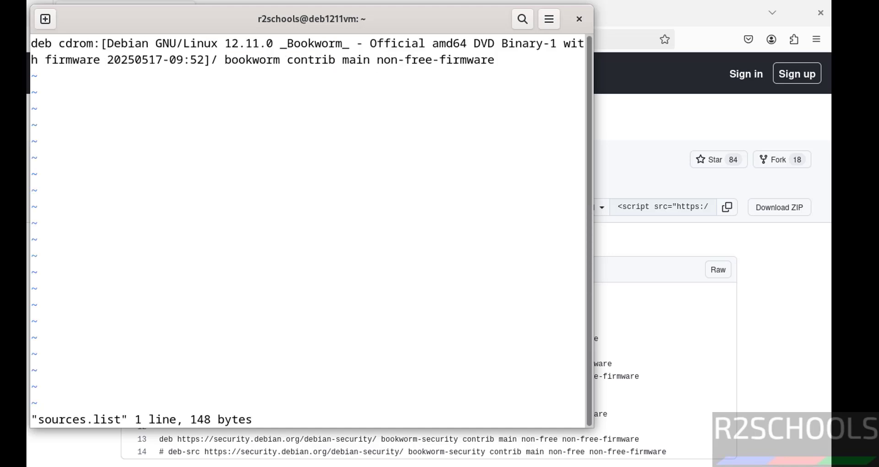
type("i#")
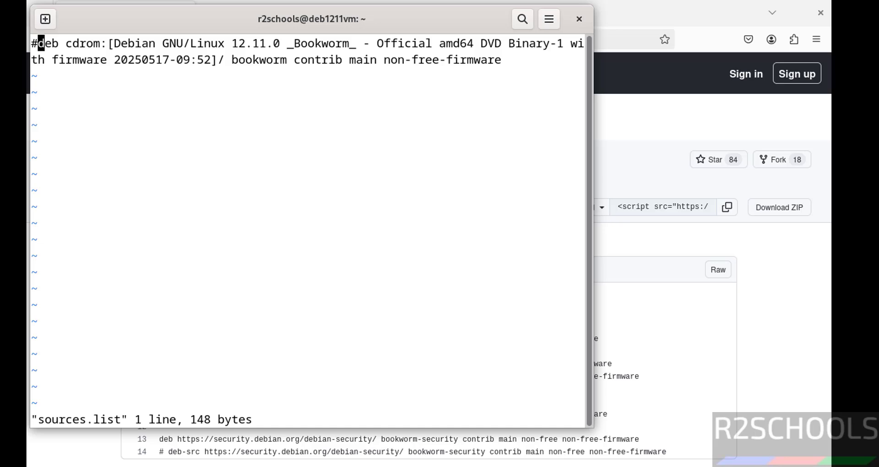
key("Escape")
key("A")
key("Return")
key("Return")
right_click(327, 235)
left_click(355, 281)
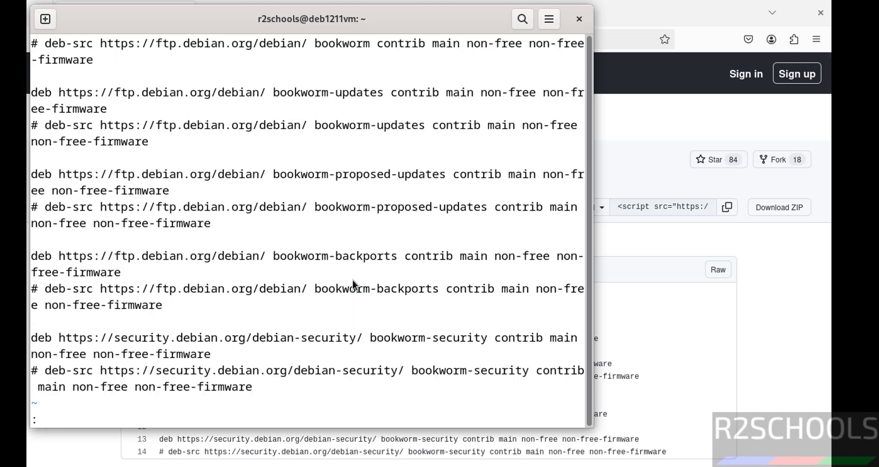
type("wq!")
key("Return")
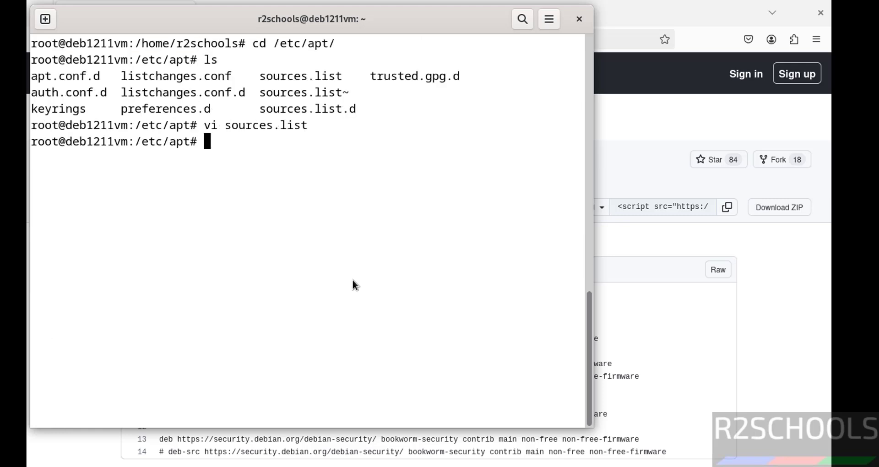
Run 'apt update && apt upgrade' as root after interrupting a first plain apt update.
type("apt update")
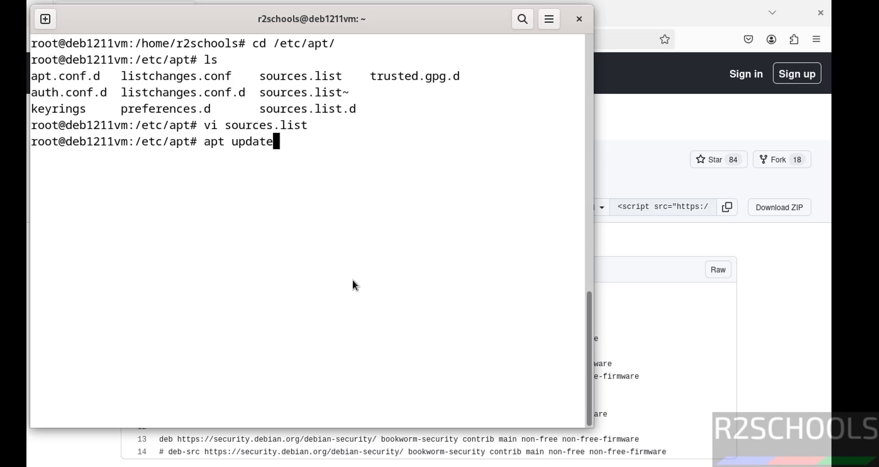
key("Return")
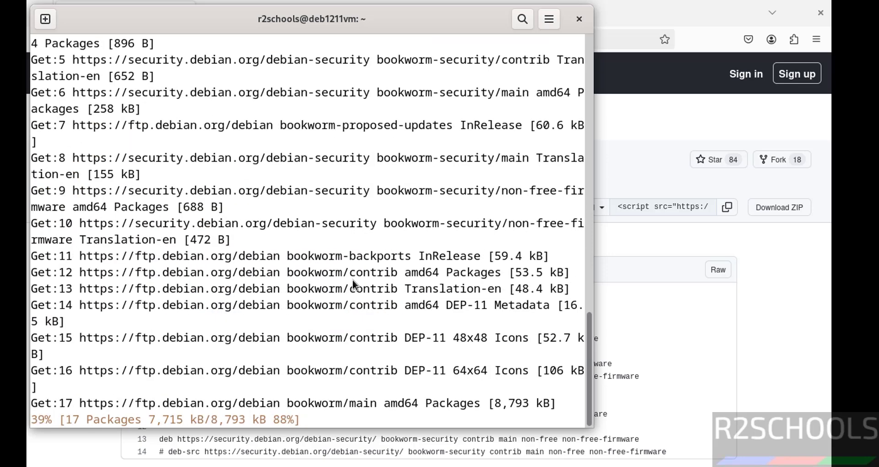
key("ctrl+c")
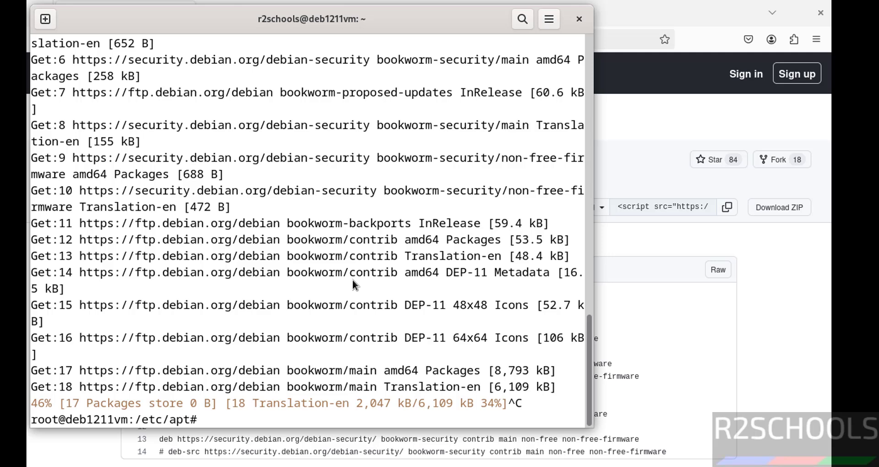
type("apt update ")
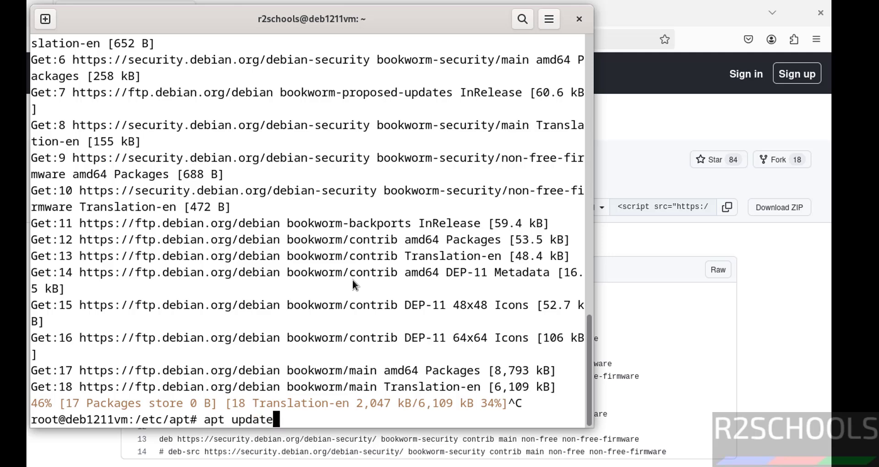
type("&& apt u")
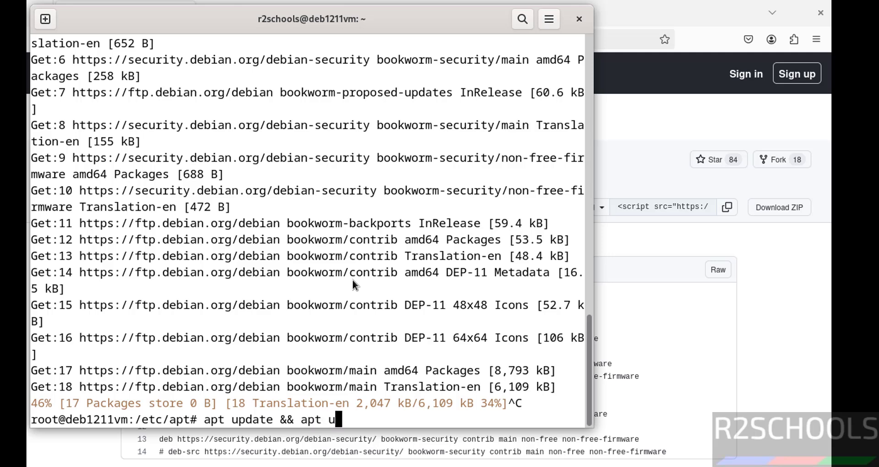
type("pgrade")
key("Return")
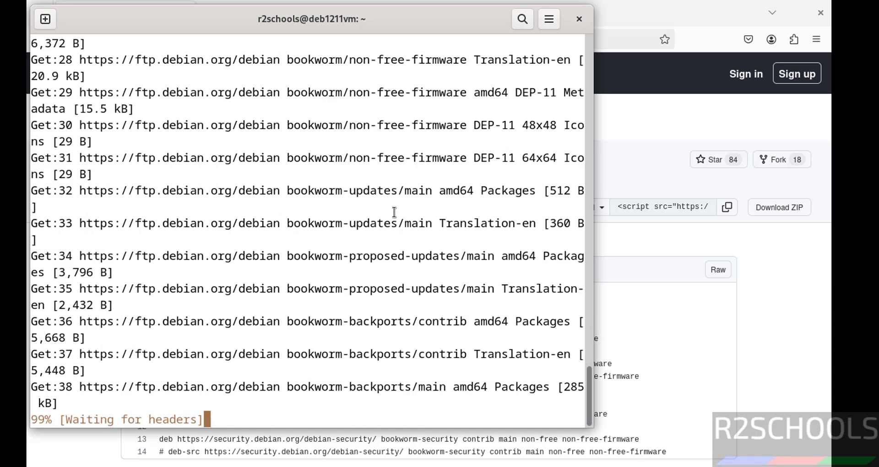
left_click(743, 308)
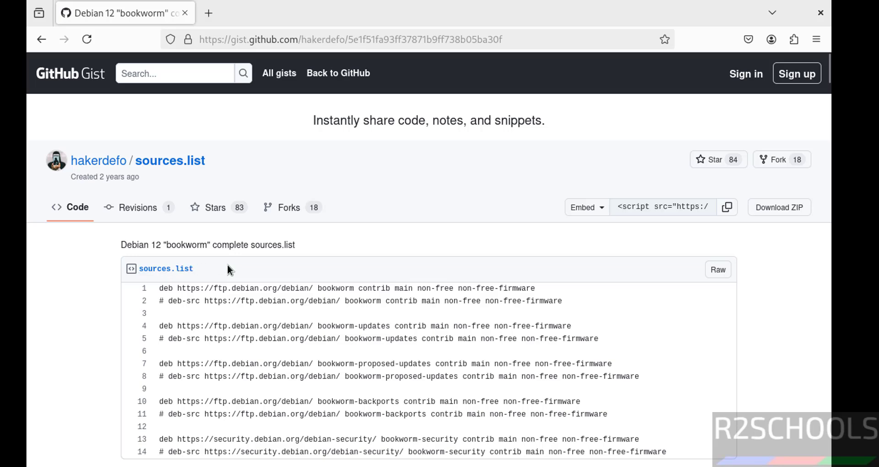
key("alt+Tab")
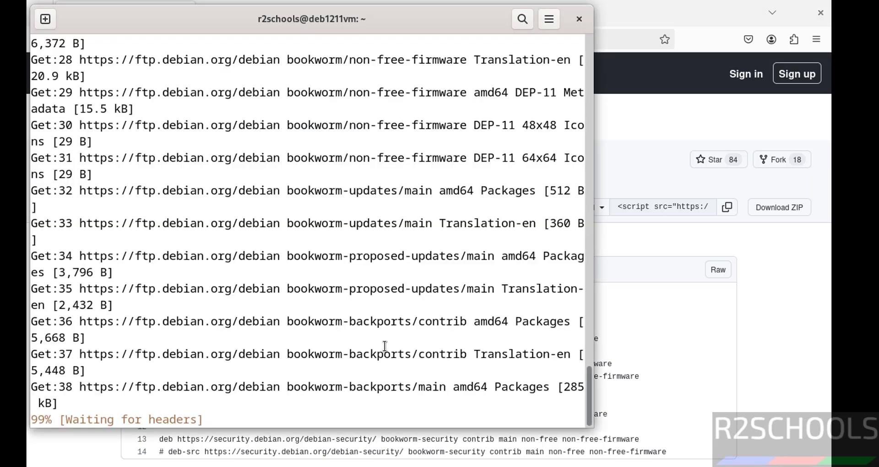